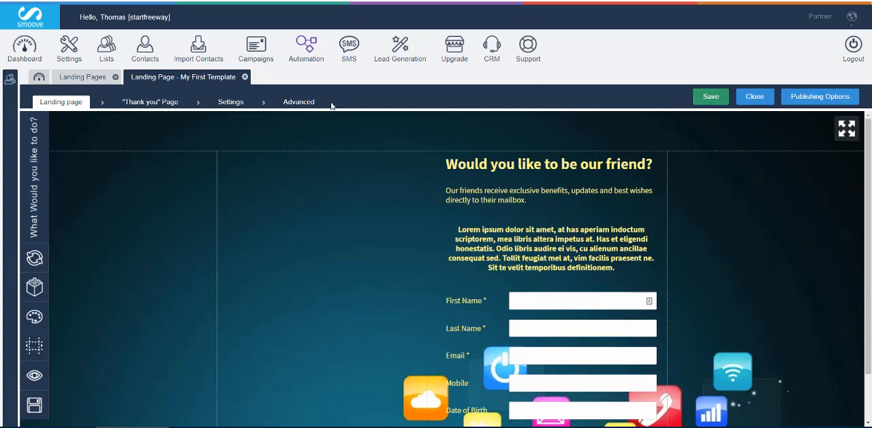
Review the "Thank you" page, the general settings and the advanced SEO details of the My First Template landing page
left_click(167, 106)
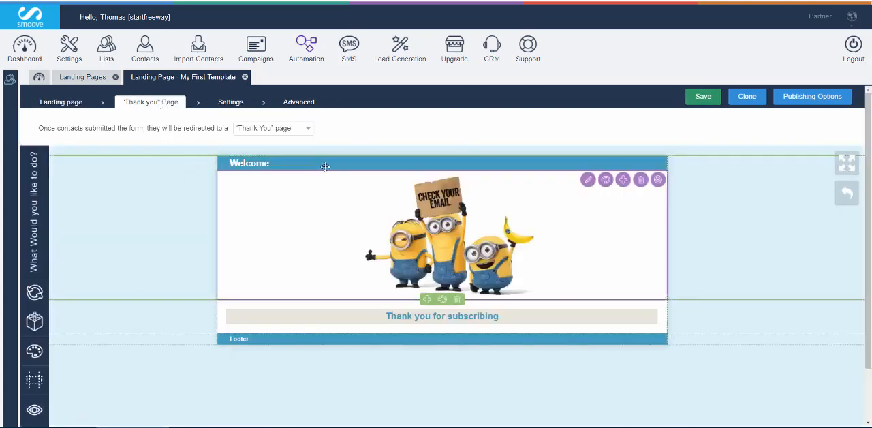
left_click(218, 102)
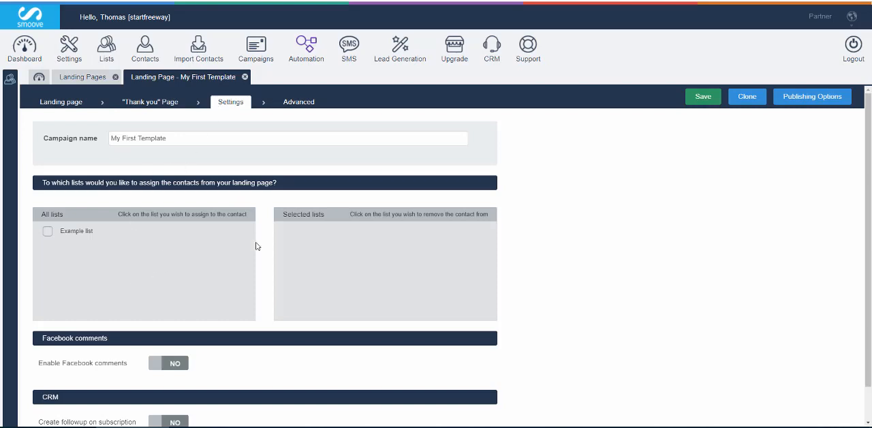
left_click(289, 102)
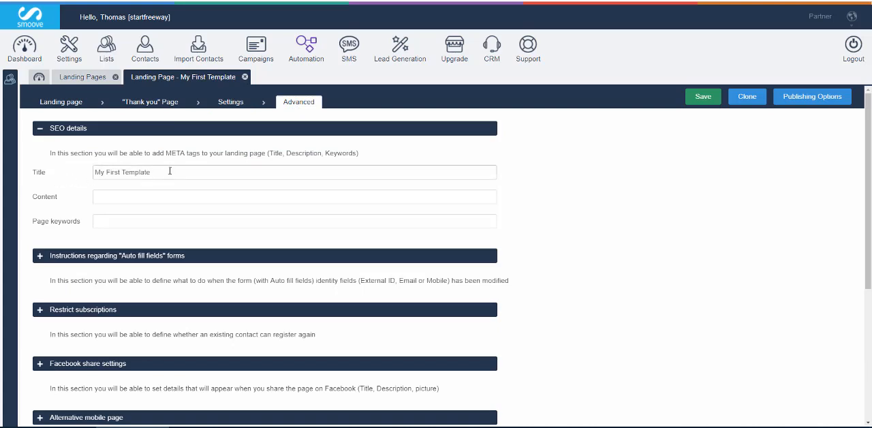
left_click_drag(170, 171, 95, 172)
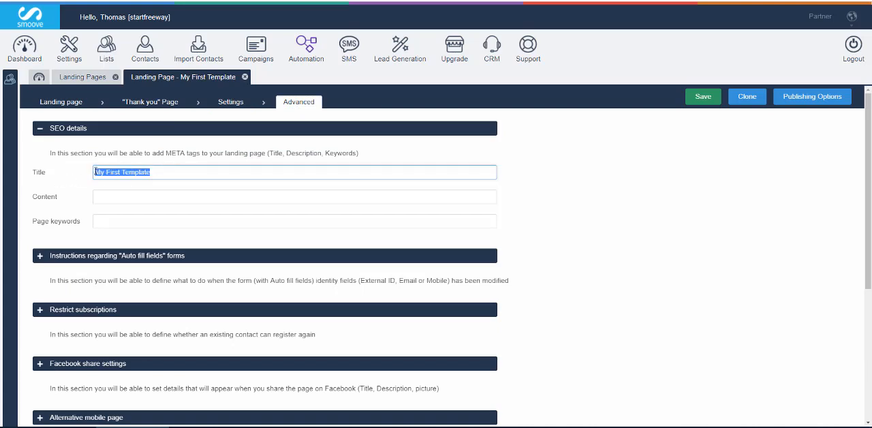
left_click(164, 174)
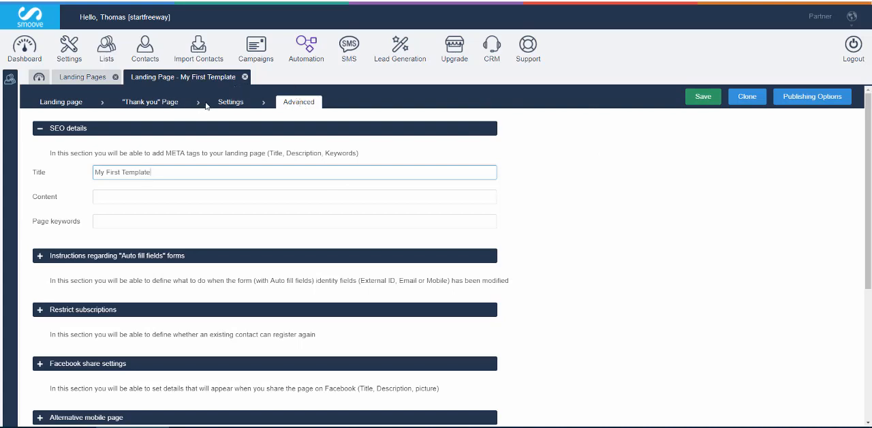
Create a new contact list named "My First List" and save it
mouse_move(107, 49)
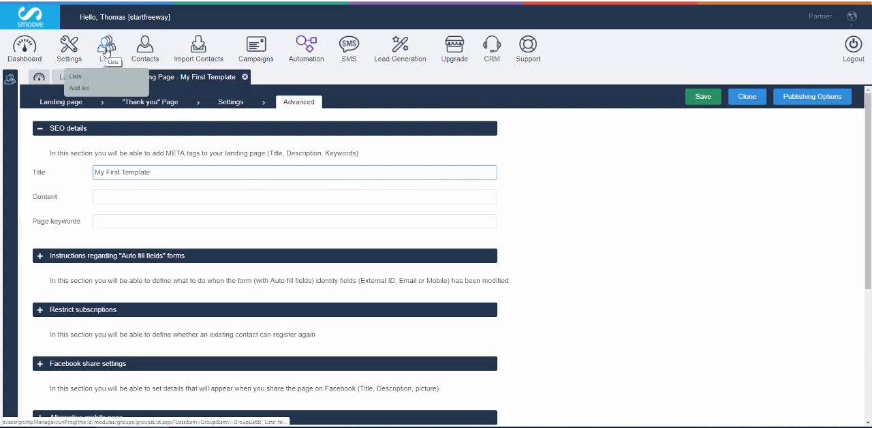
left_click(107, 49)
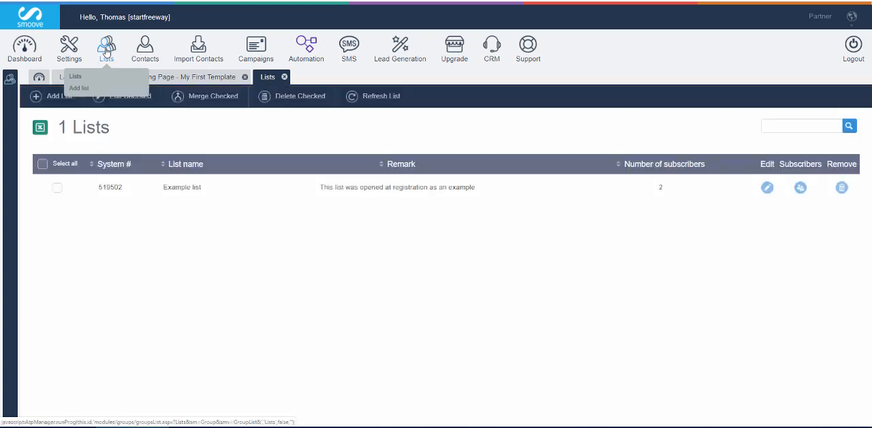
left_click(55, 97)
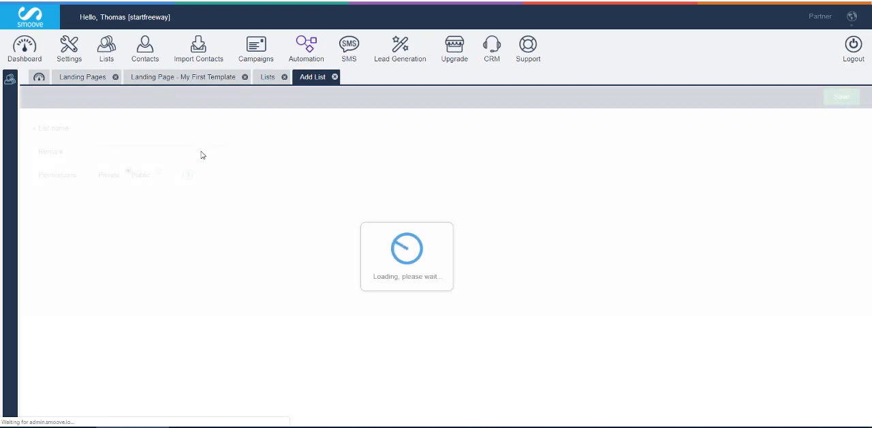
left_click(135, 130)
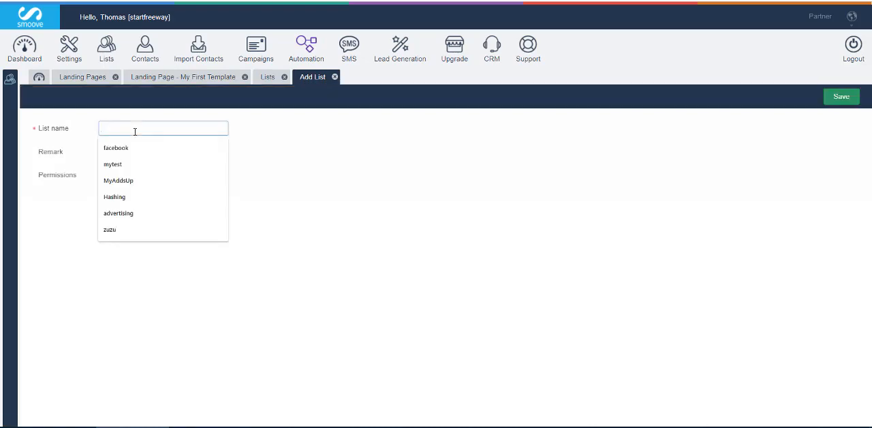
type("My")
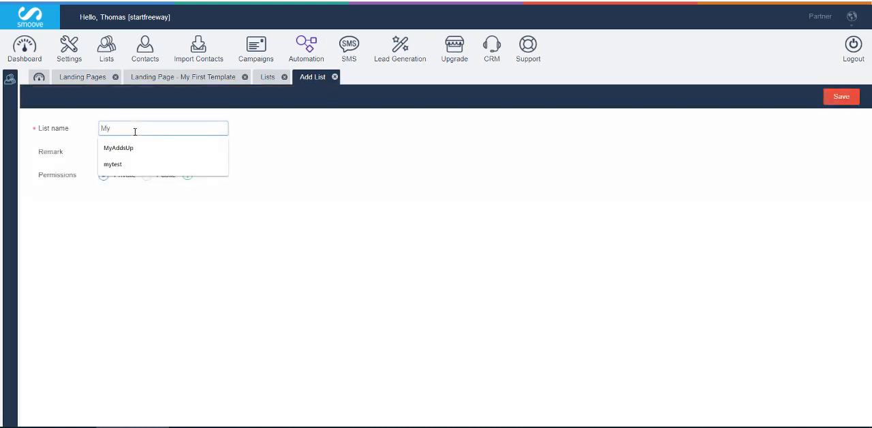
type("F")
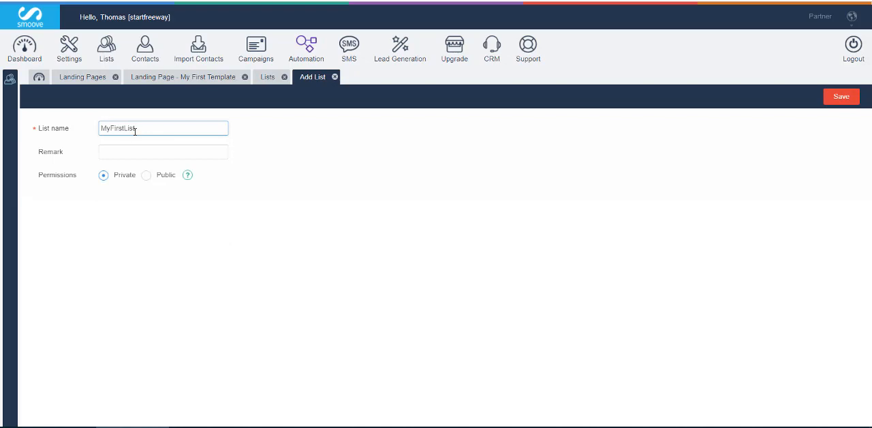
key("BackSpace")
left_click(837, 100)
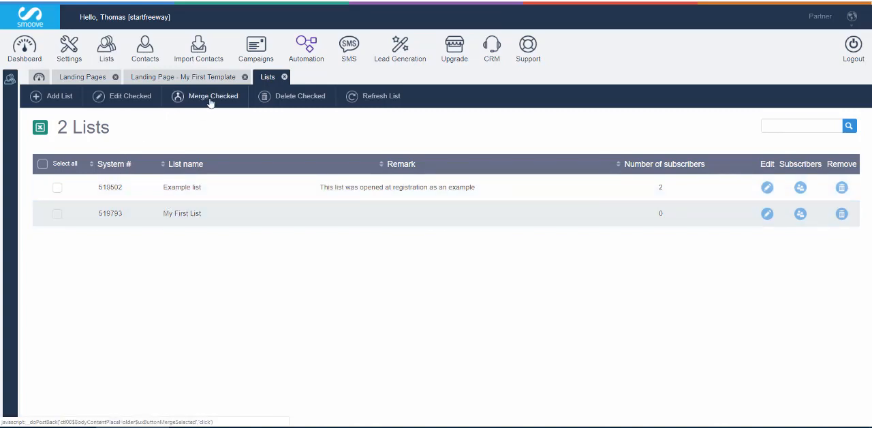
Assign contacts from the My First Template landing page to "My First List" and save the landing page
left_click(167, 82)
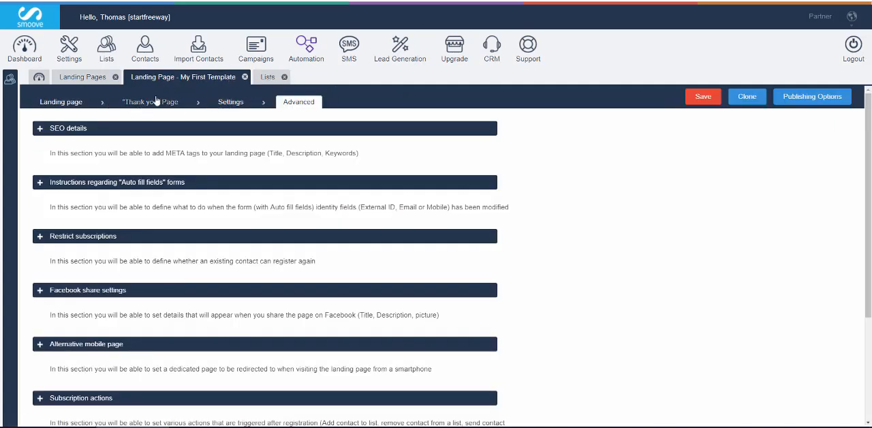
left_click(65, 104)
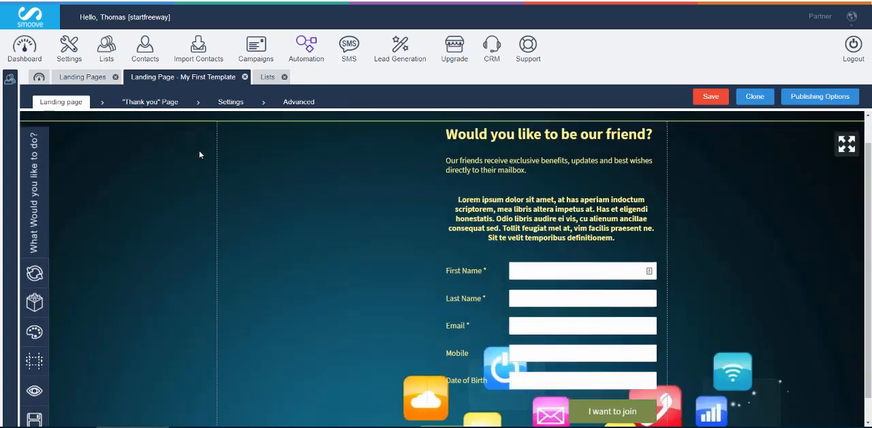
left_click(235, 106)
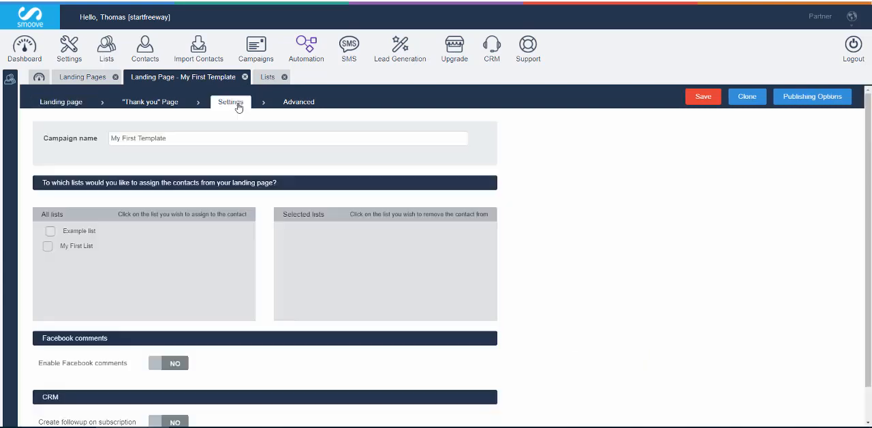
left_click(47, 246)
mouse_move(266, 204)
left_mouse_down()
mouse_move(345, 250)
mouse_move(460, 291)
mouse_move(490, 315)
left_mouse_up()
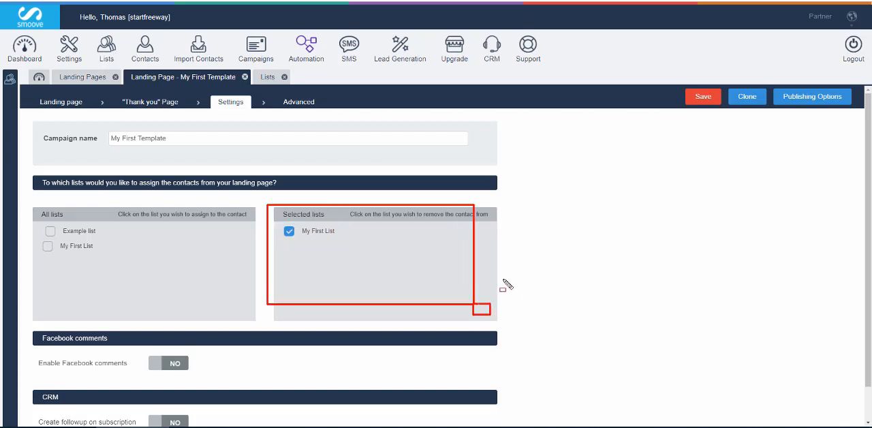
key("Escape")
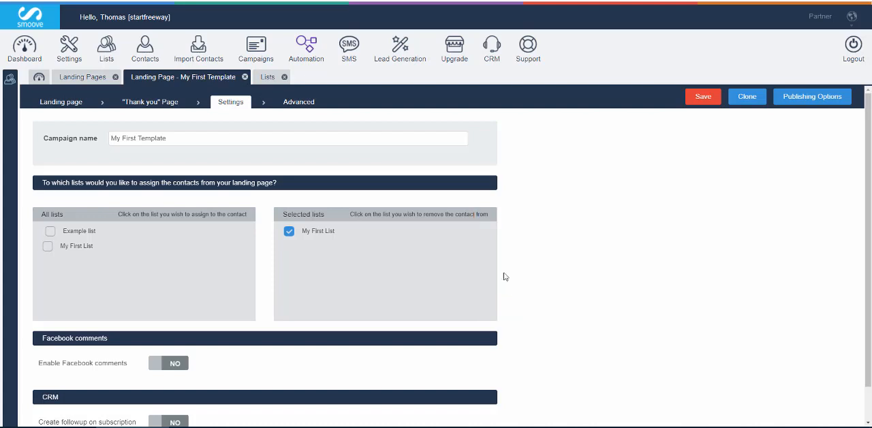
left_click(704, 98)
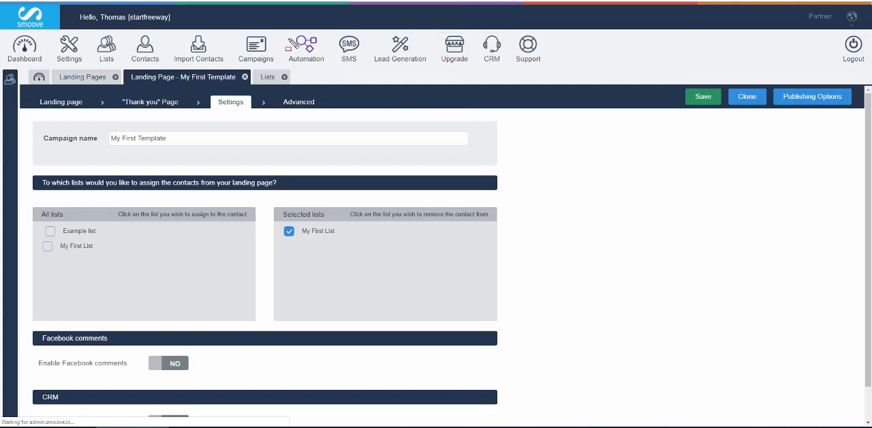
mouse_move(286, 32)
left_mouse_down()
mouse_move(320, 78)
mouse_move(329, 80)
mouse_move(332, 69)
left_mouse_up()
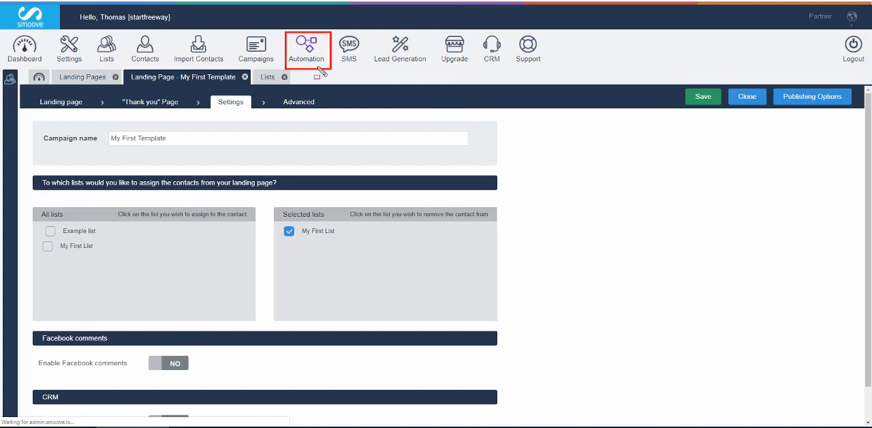
key("ctrl+z")
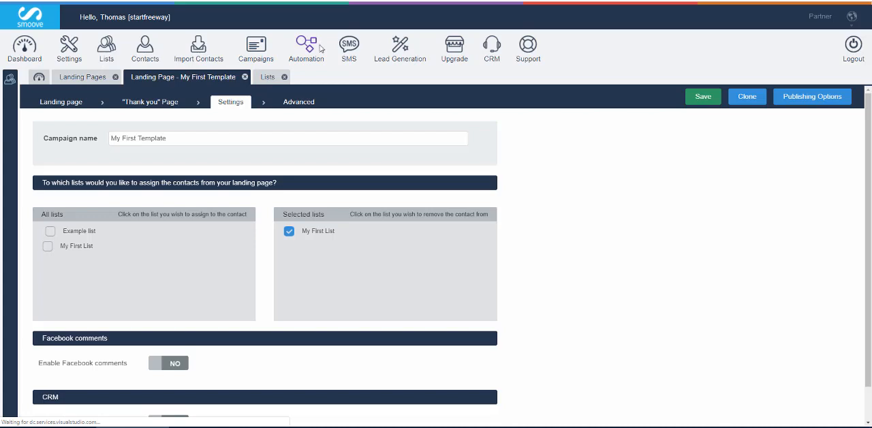
Create a new automation from scratch using the Clean canvas template
mouse_move(307, 45)
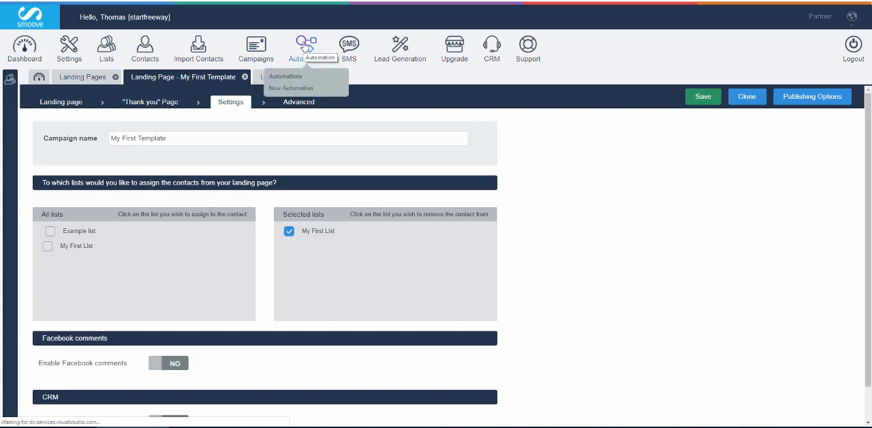
left_click(306, 45)
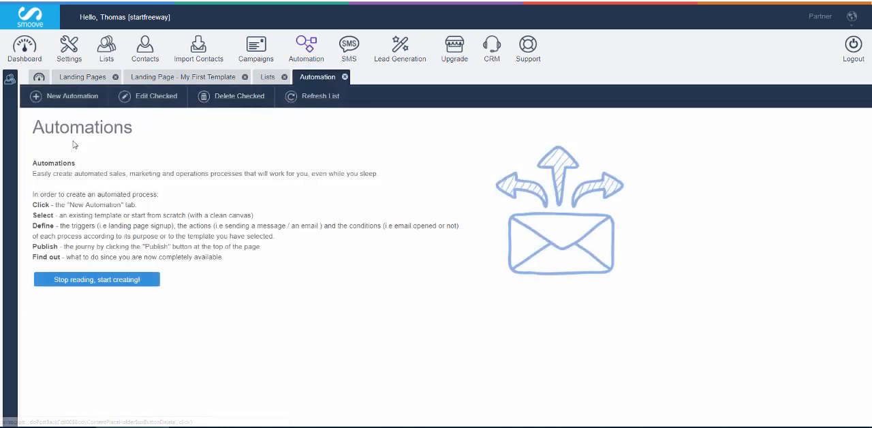
left_click(104, 280)
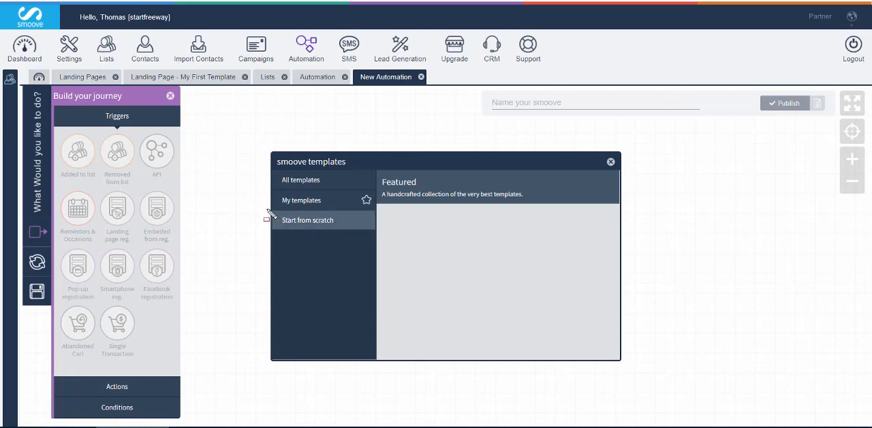
left_click_drag(267, 209, 375, 230)
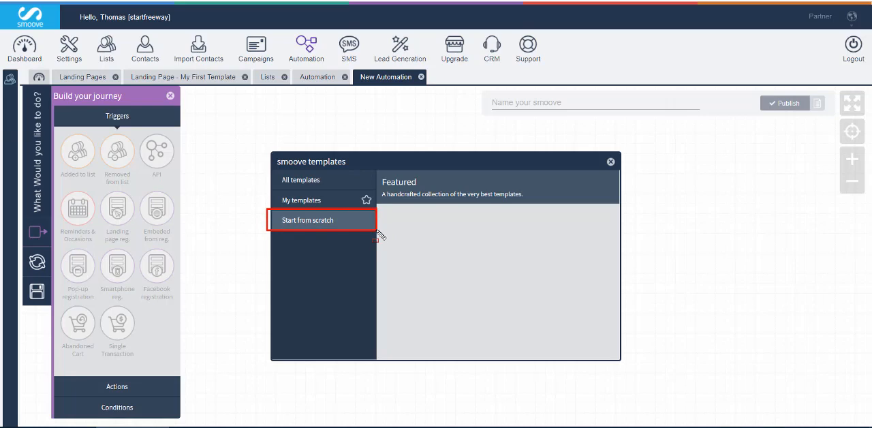
left_click(315, 222)
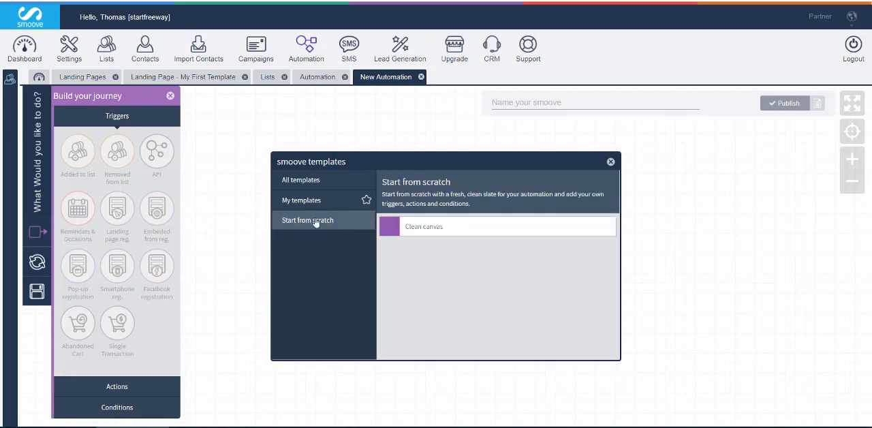
left_click(413, 231)
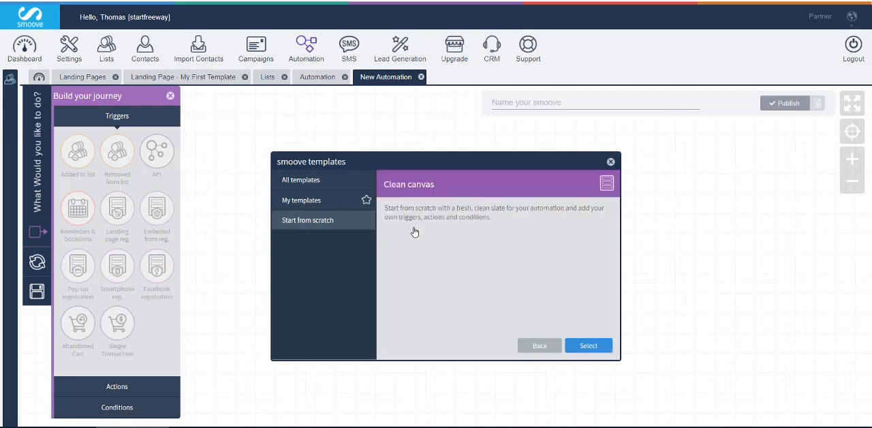
left_click(588, 346)
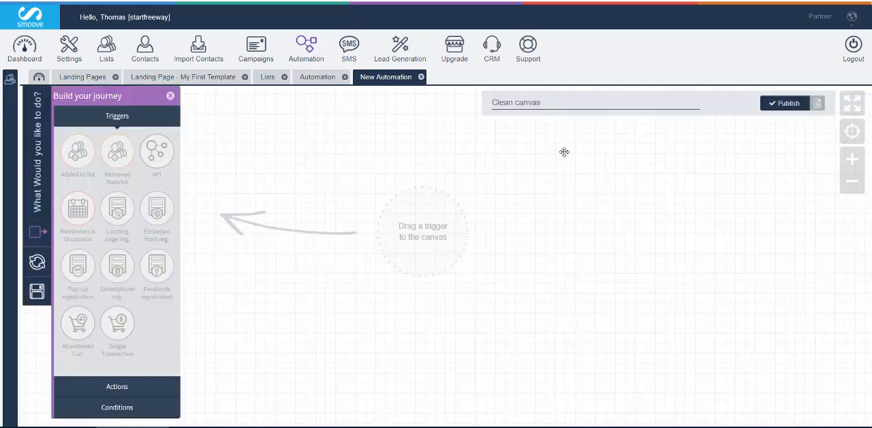
Name the automation "New Auto Test"
left_click(550, 102)
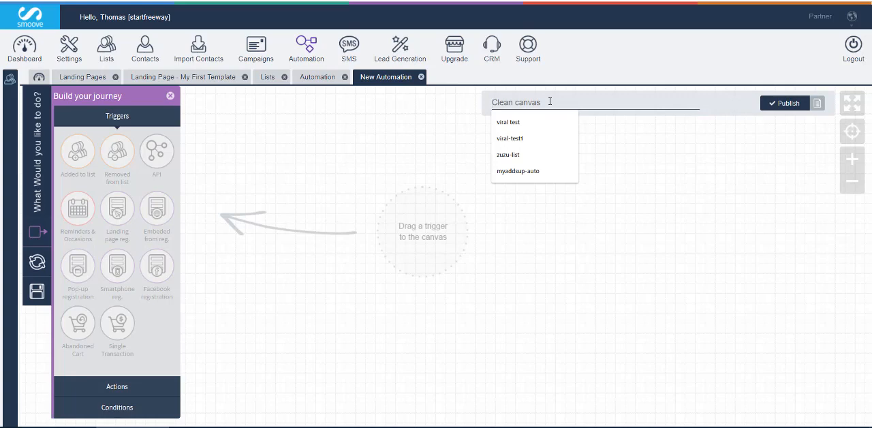
type("New")
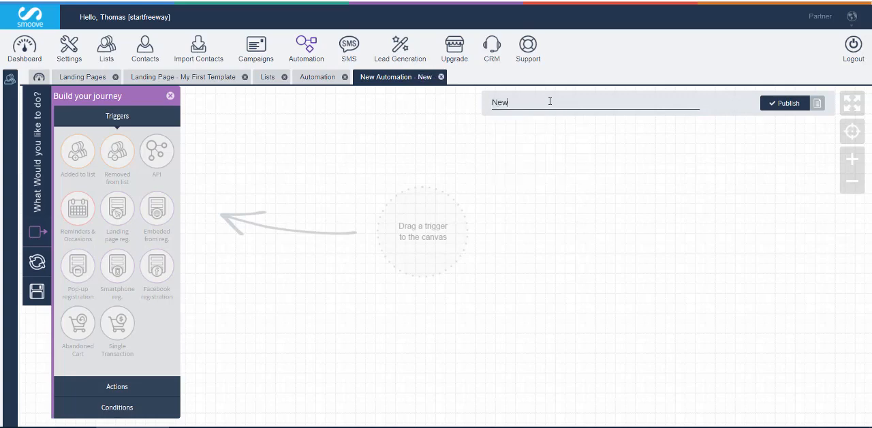
type(" Auto")
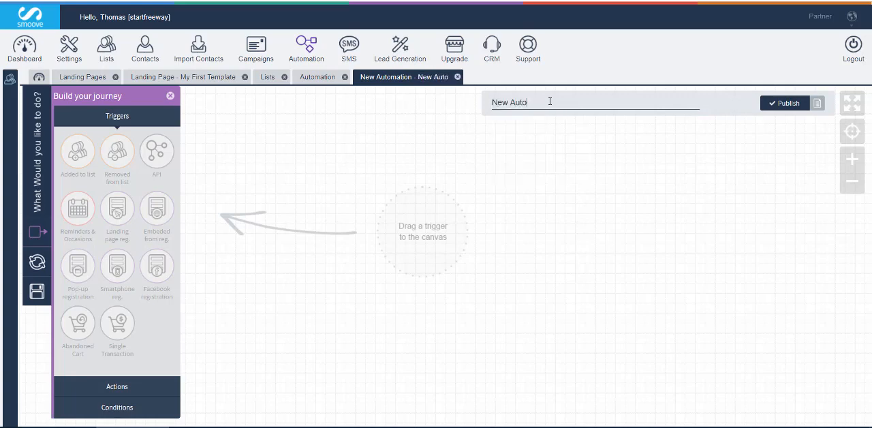
type(" Test")
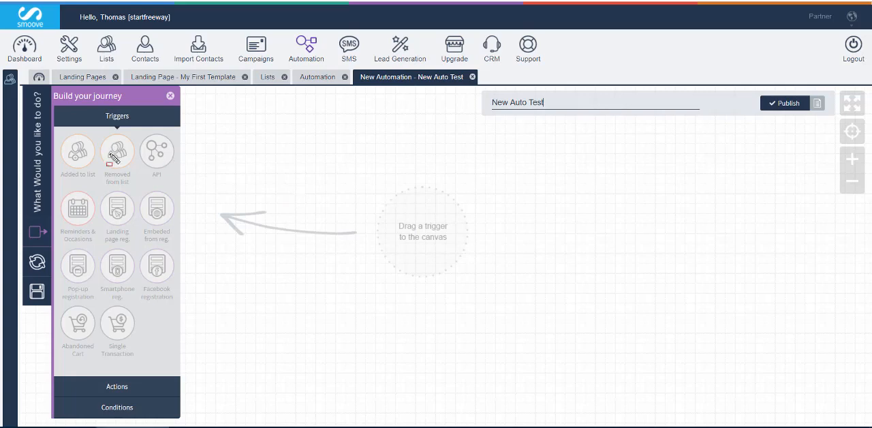
left_click_drag(58, 127, 176, 358)
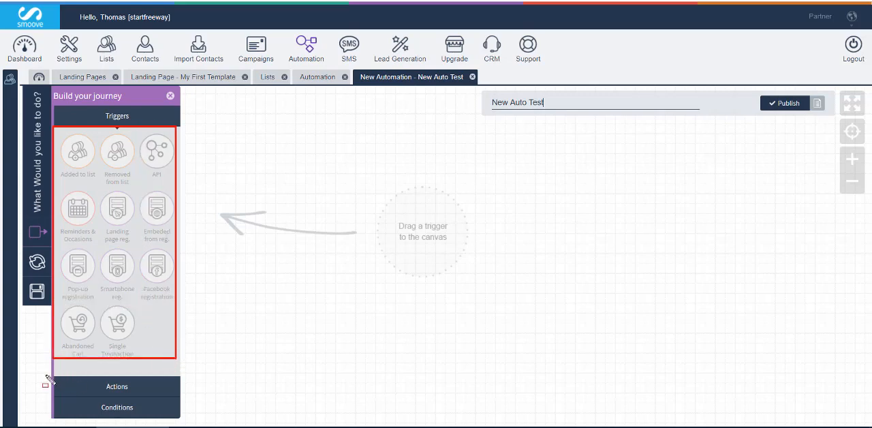
mouse_move(46, 376)
left_mouse_down()
mouse_move(155, 399)
mouse_move(181, 394)
left_mouse_up()
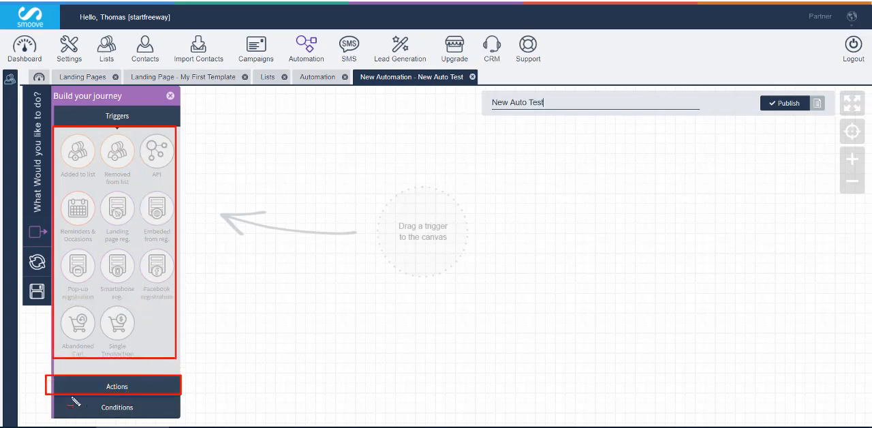
mouse_move(48, 395)
left_mouse_down()
mouse_move(191, 418)
mouse_move(180, 420)
left_mouse_up()
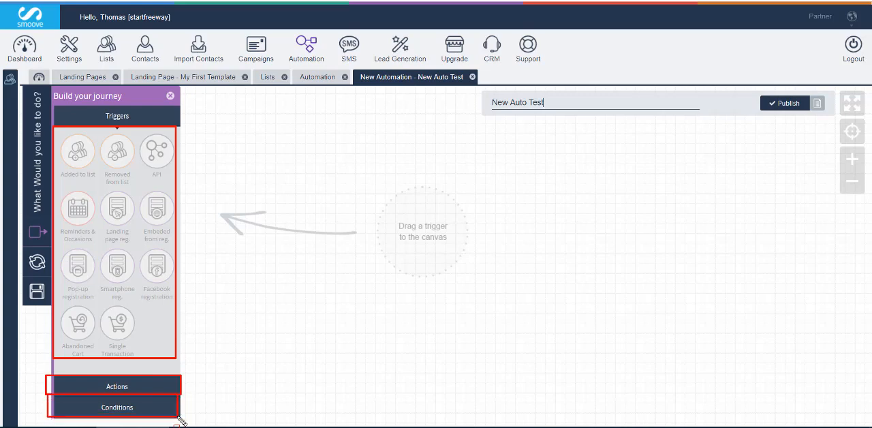
key("Escape")
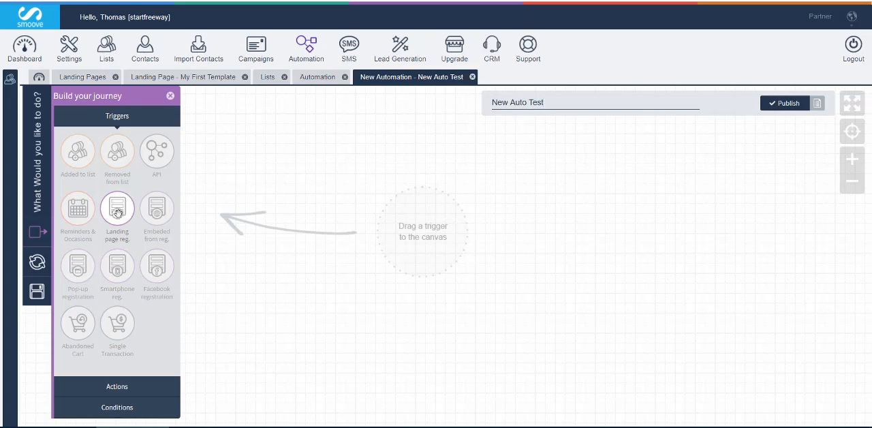
Add a Landing page reg. trigger to the empty automation canvas
left_click_drag(119, 214, 285, 201)
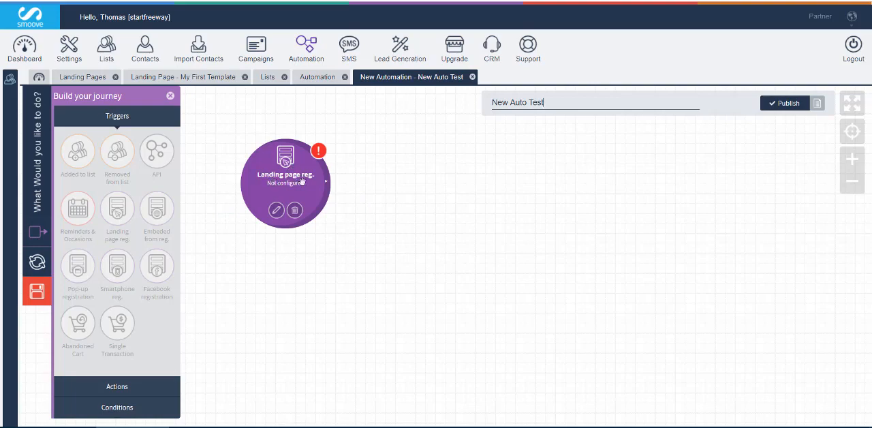
Configure the Landing page reg. trigger to use the My First Template form and save its settings
mouse_move(287, 187)
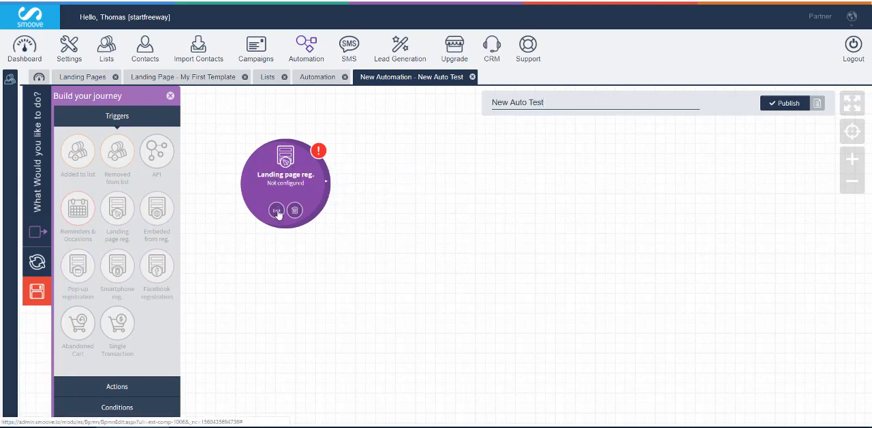
left_click(277, 212)
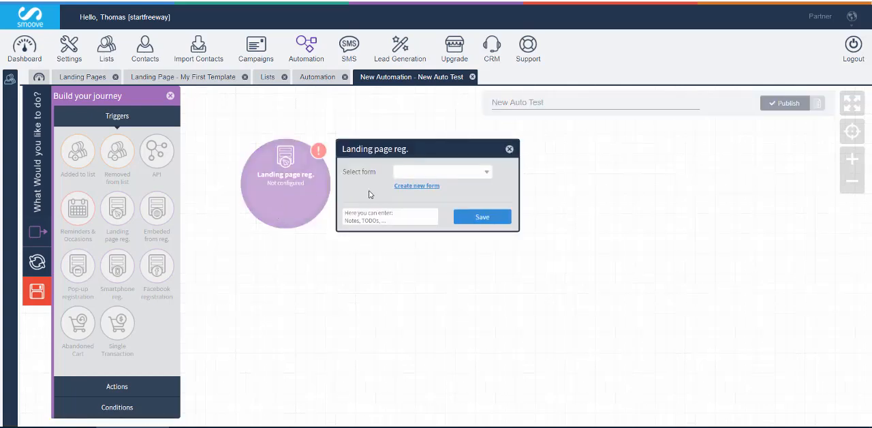
left_click(416, 174)
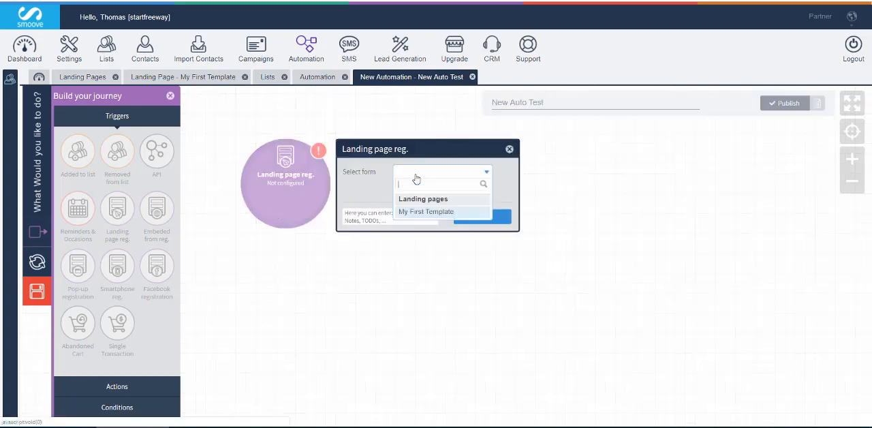
left_click(418, 212)
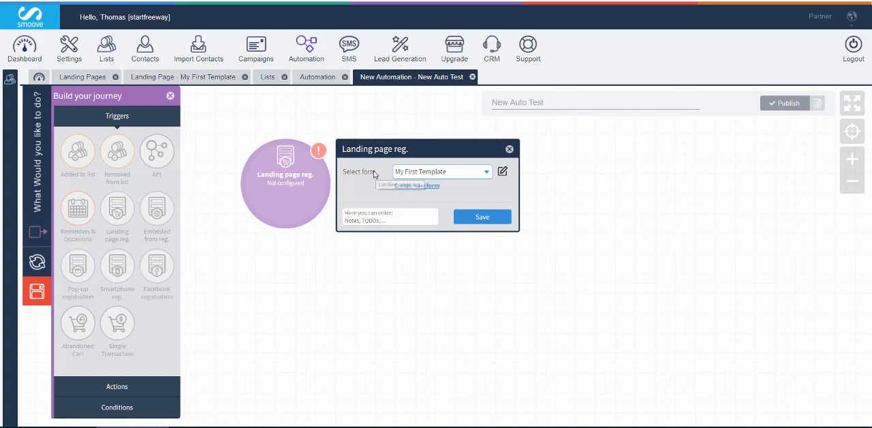
left_click(481, 216)
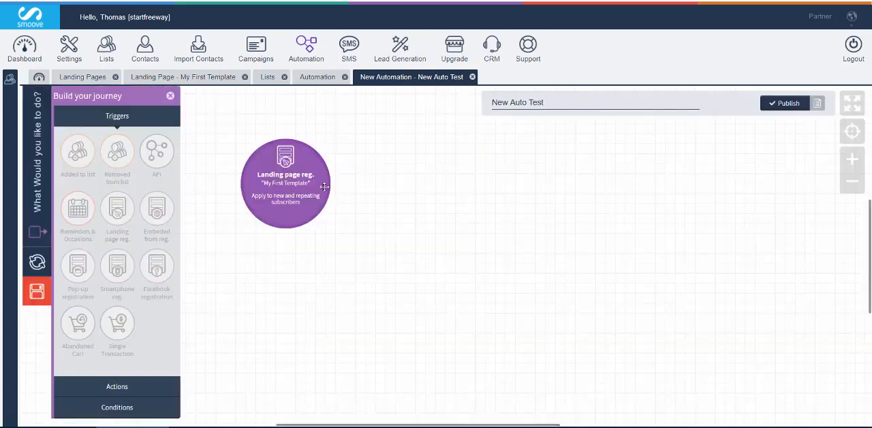
mouse_move(286, 192)
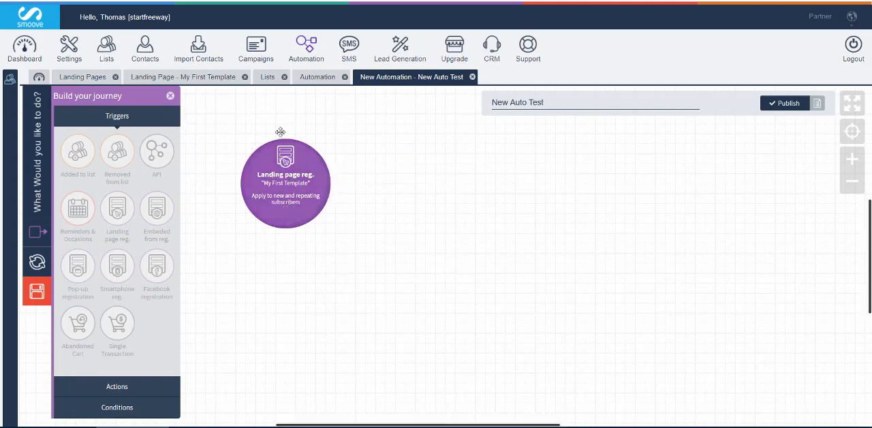
mouse_move(259, 176)
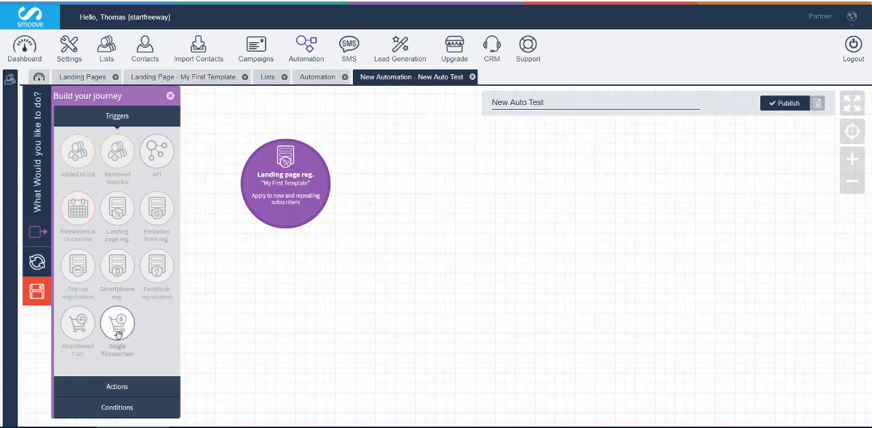
Add a Subscribe to list action beside the trigger and a Send email action after it
left_click(118, 391)
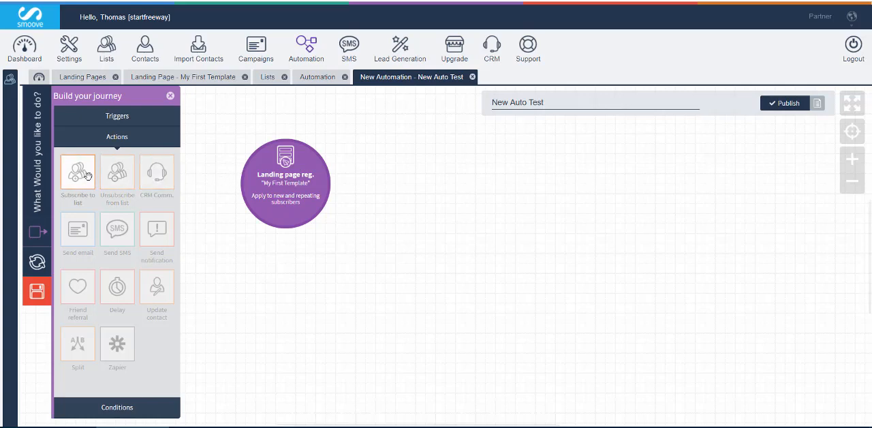
left_click_drag(76, 177, 374, 171)
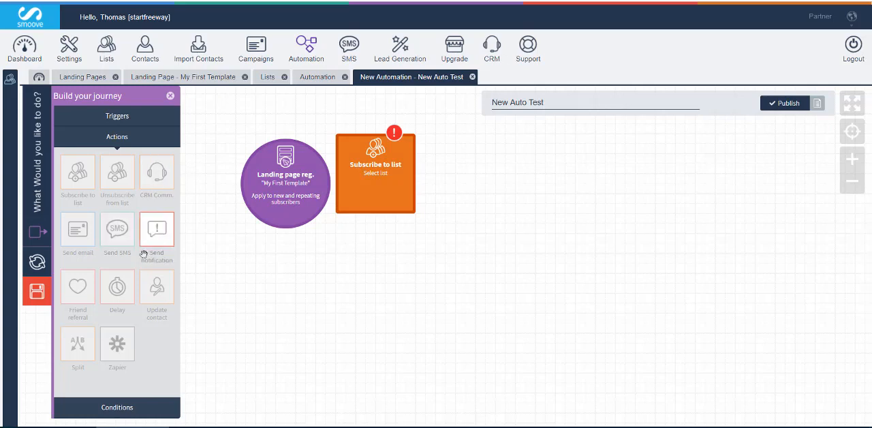
left_click(122, 120)
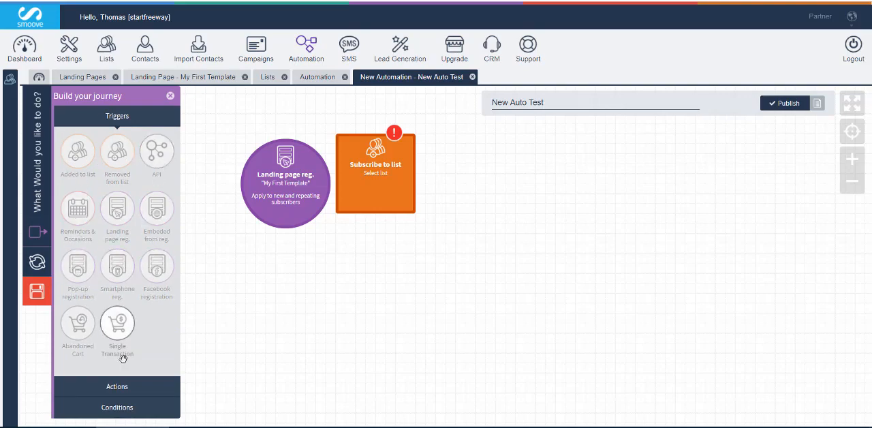
left_click(117, 386)
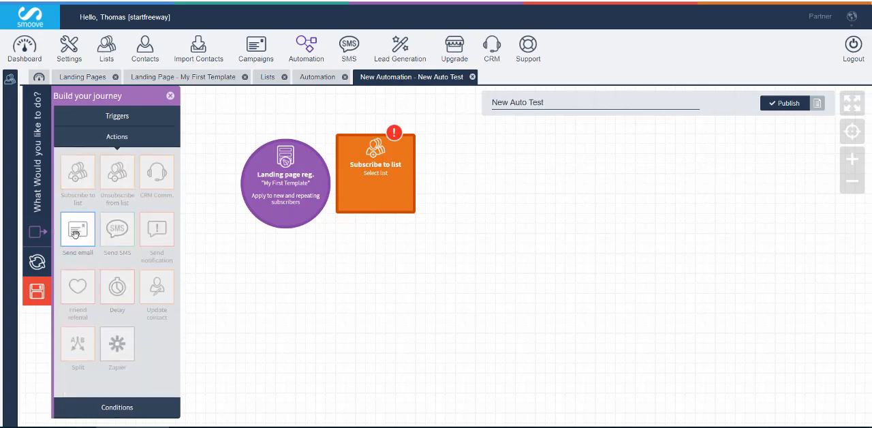
left_click_drag(75, 233, 457, 175)
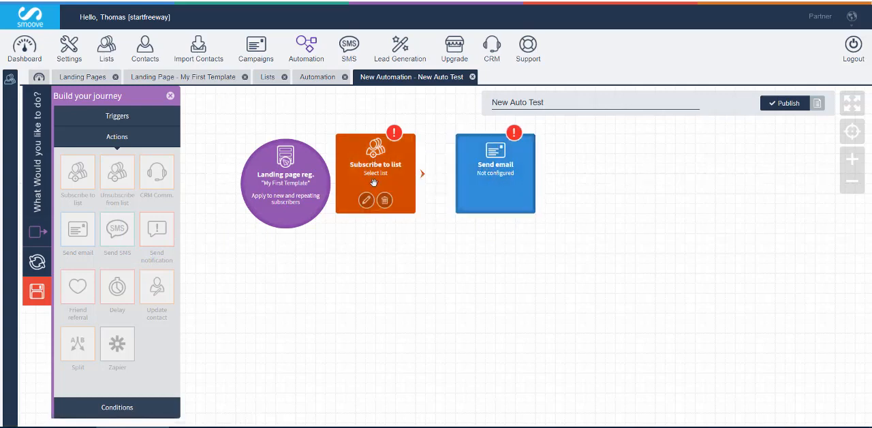
Set the Subscribe to list action to "My First List" and save it
left_click(366, 203)
left_click(470, 167)
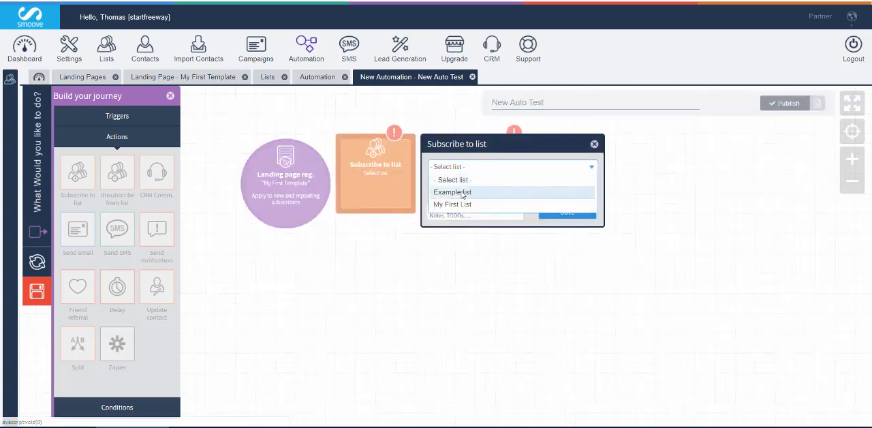
left_click(455, 204)
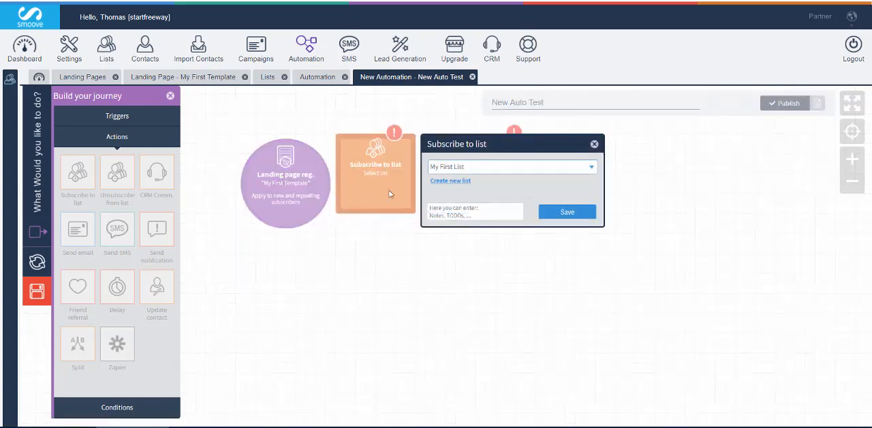
left_click(545, 212)
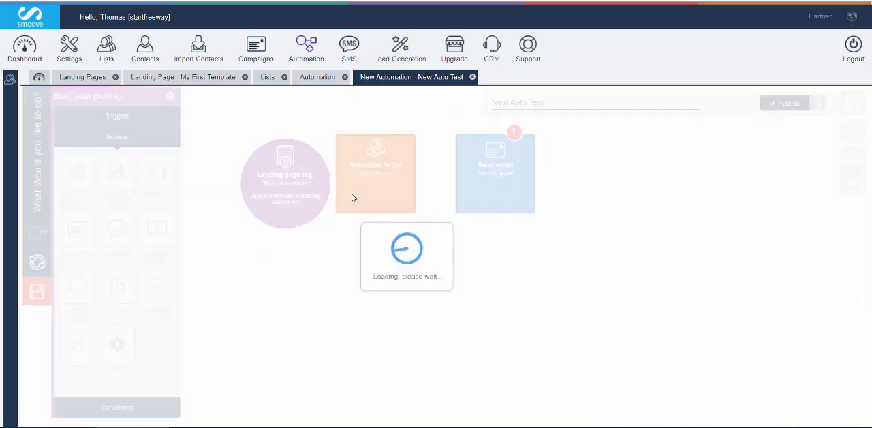
Space out the Subscribe to list and Send email blocks to leave room for connections after the trigger
mouse_move(310, 183)
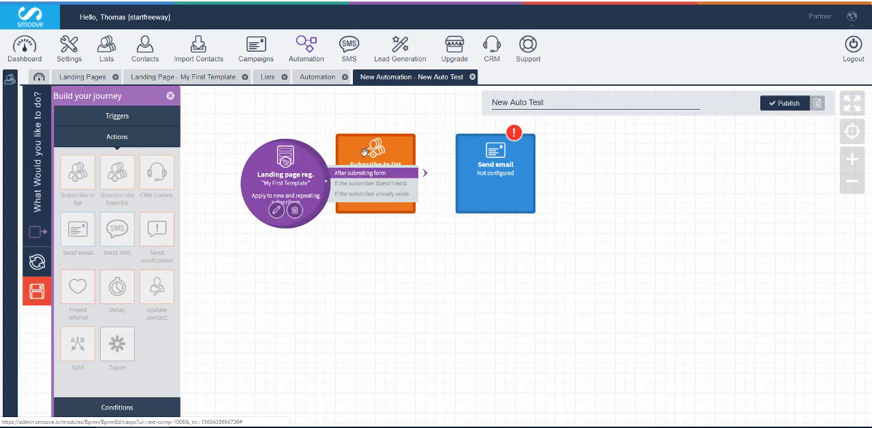
left_click(359, 178)
left_click_drag(387, 140, 416, 222)
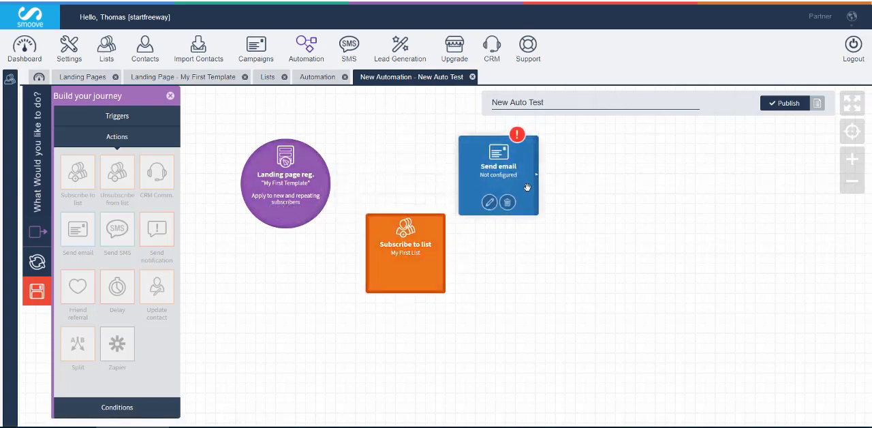
left_click_drag(525, 185, 675, 214)
left_click_drag(423, 224, 494, 141)
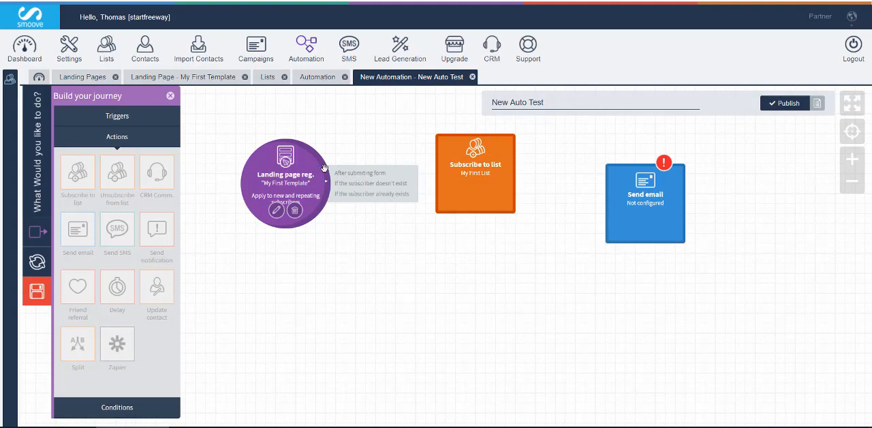
Connect the trigger's after-submitting-form output to Subscribe to list, and Subscribe to list to Send email
left_click_drag(350, 172, 444, 147)
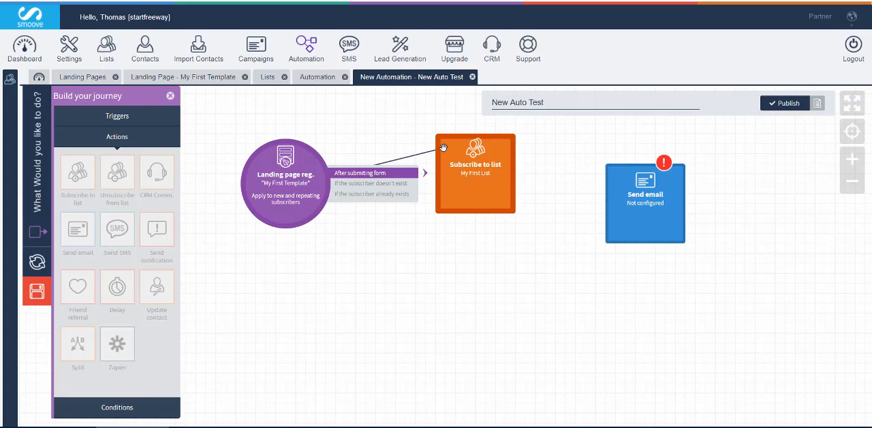
left_click_drag(444, 147, 444, 148)
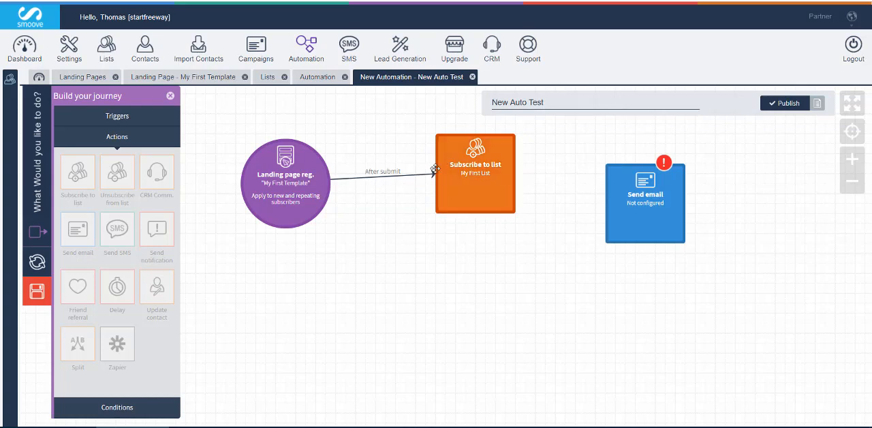
key("ctrl+d")
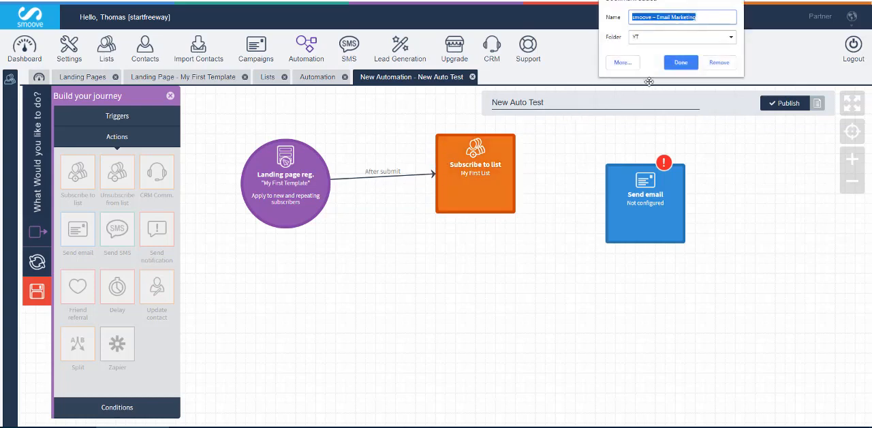
left_click_drag(429, 126, 528, 222)
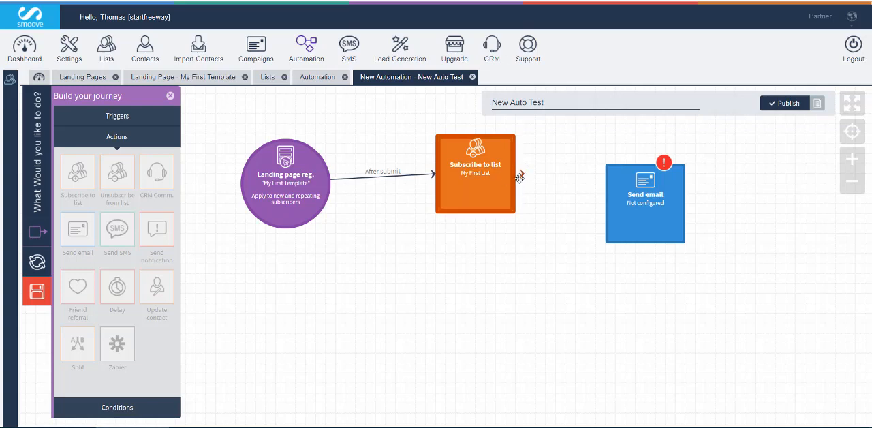
left_click_drag(524, 176, 622, 196)
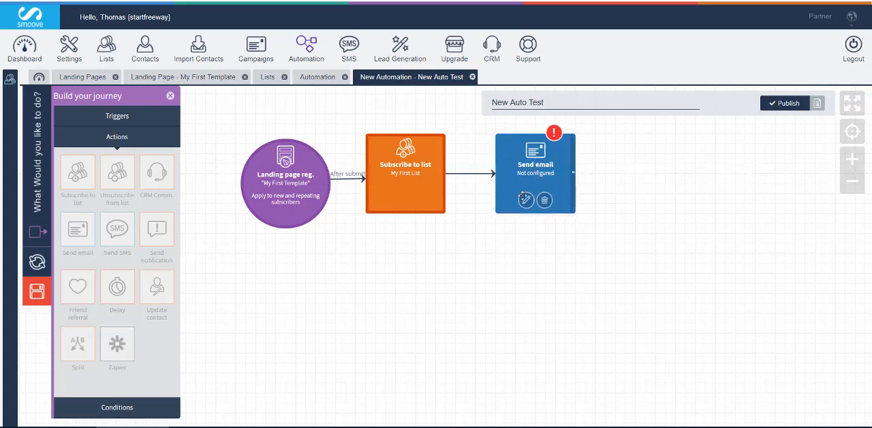
Create a new email for the Send email action and name the campaign "My Fist Email Campaign"
left_click(526, 201)
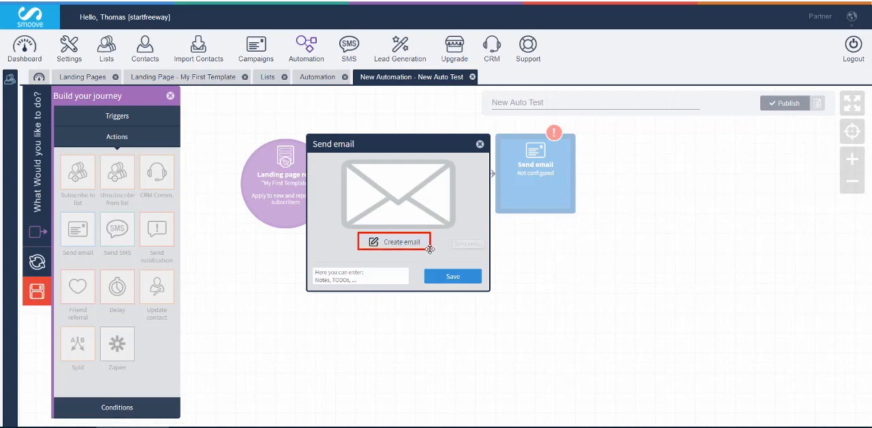
left_click(402, 242)
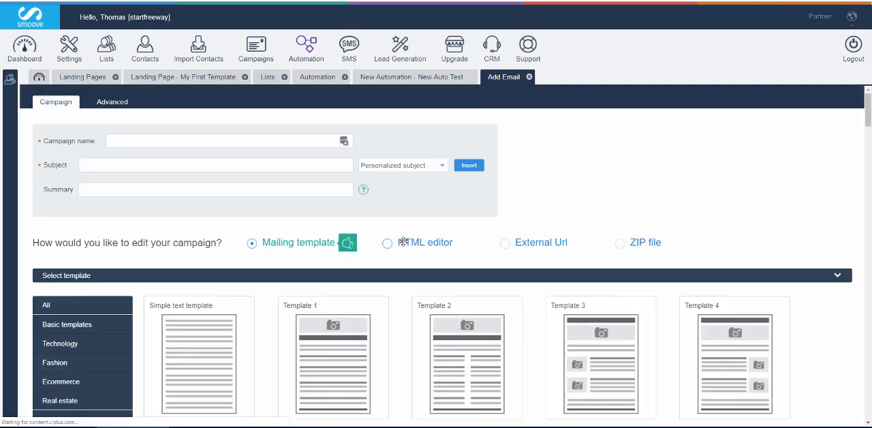
scroll(403, 242, "down", 3)
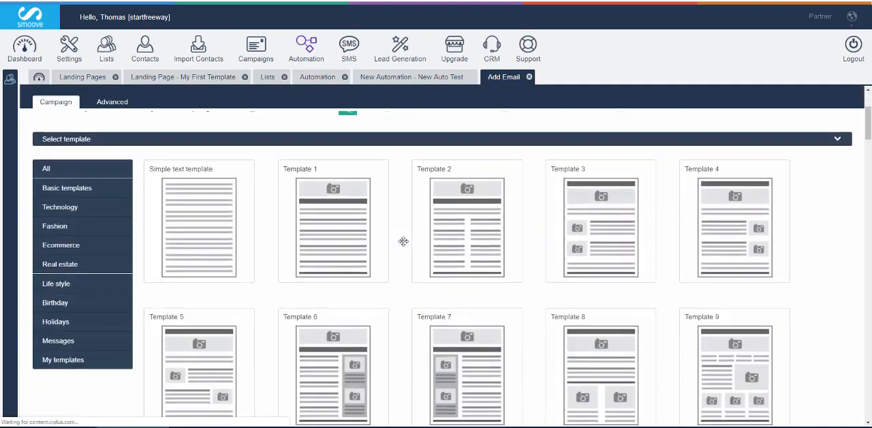
scroll(403, 241, "up", 3)
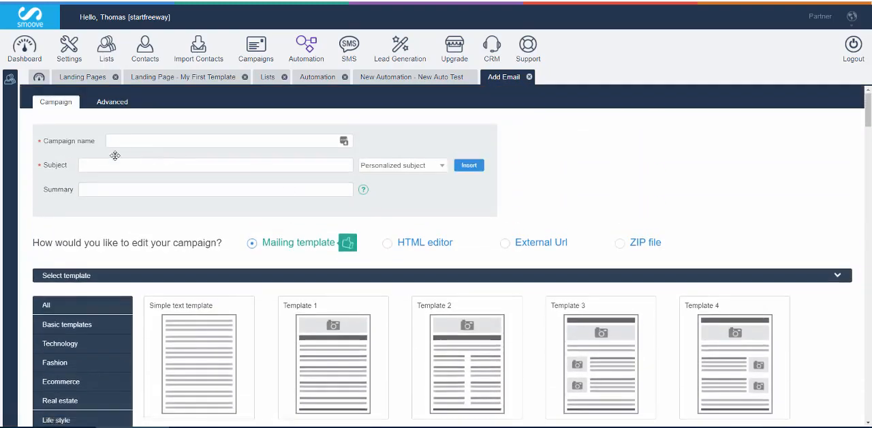
left_click(121, 142)
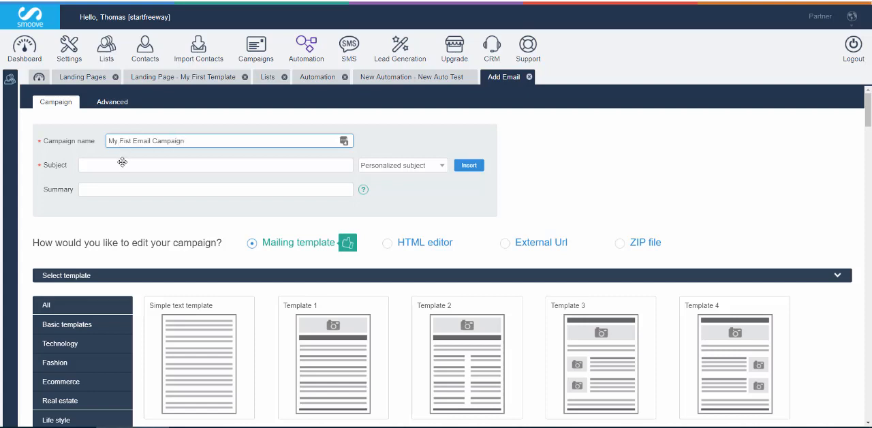
Set the subject to "Welcome to My new marketing funnel" followed by the First name personalization field
left_click(122, 163)
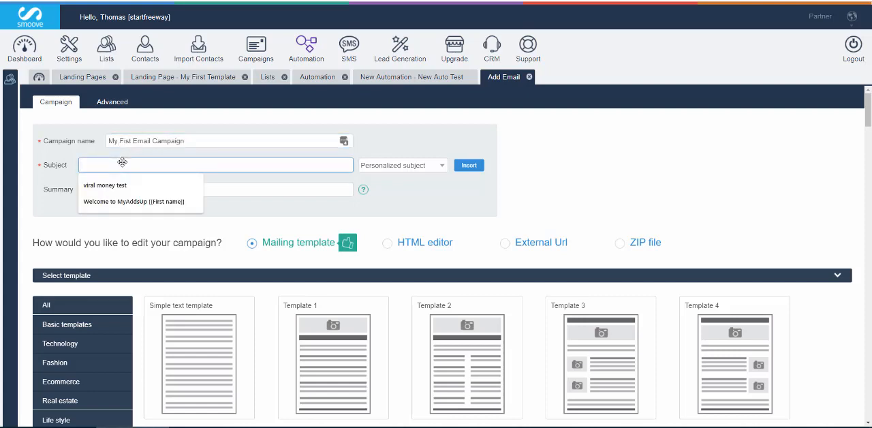
type("Welcome to")
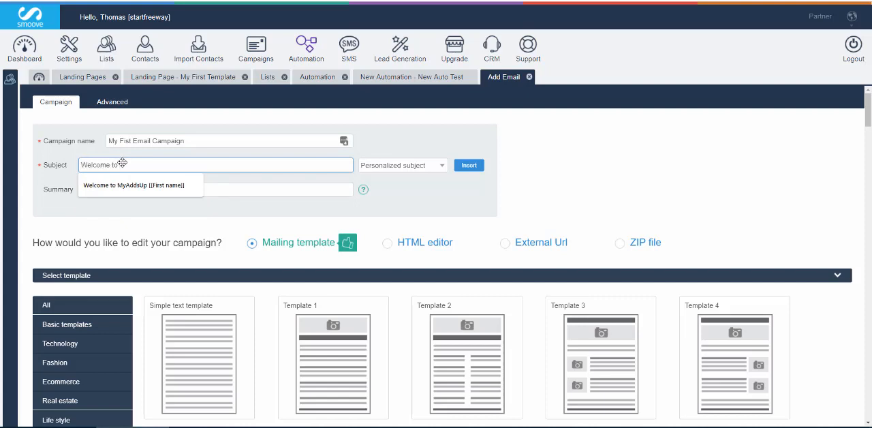
type(" My Te")
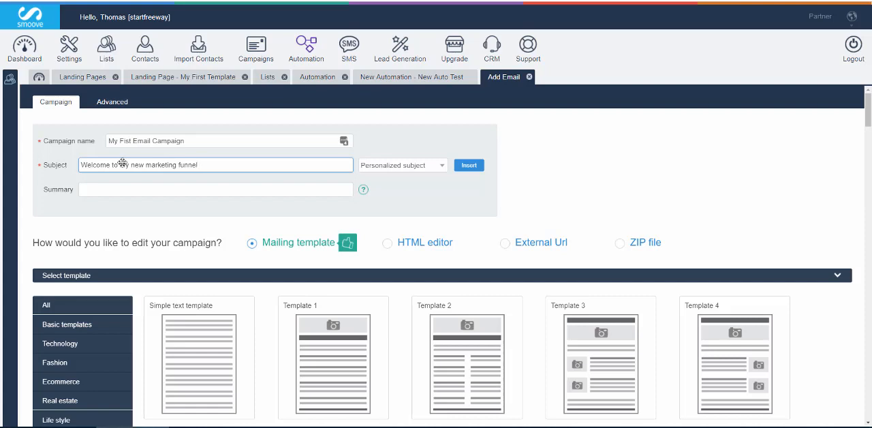
left_click(386, 165)
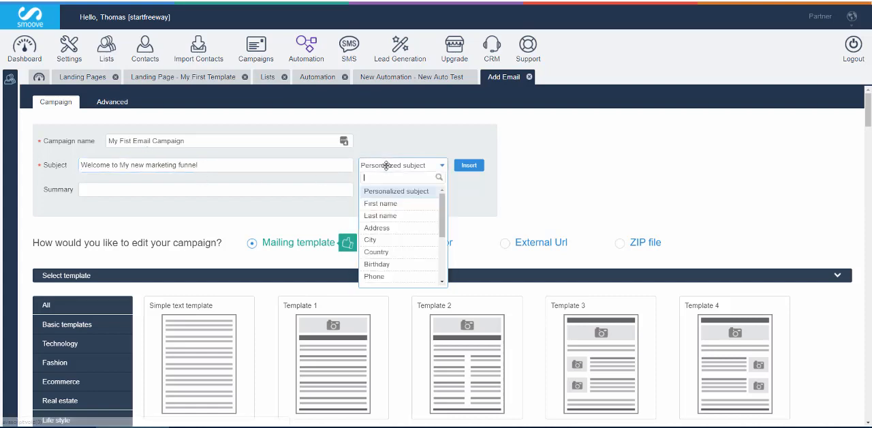
left_click(382, 203)
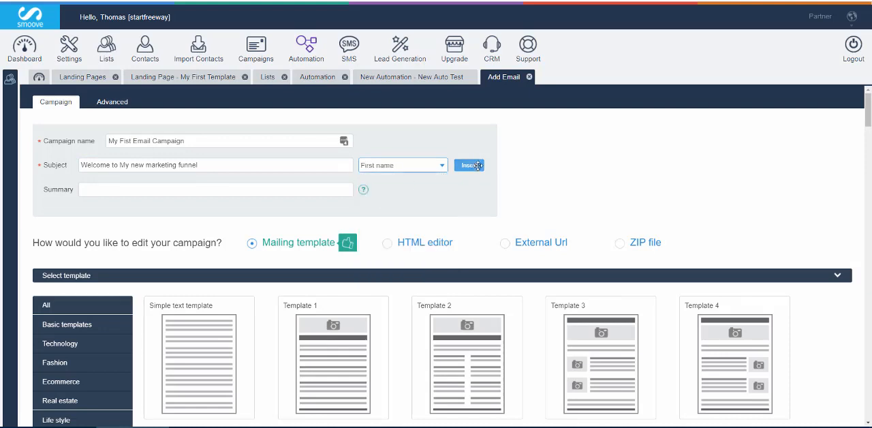
left_click(477, 166)
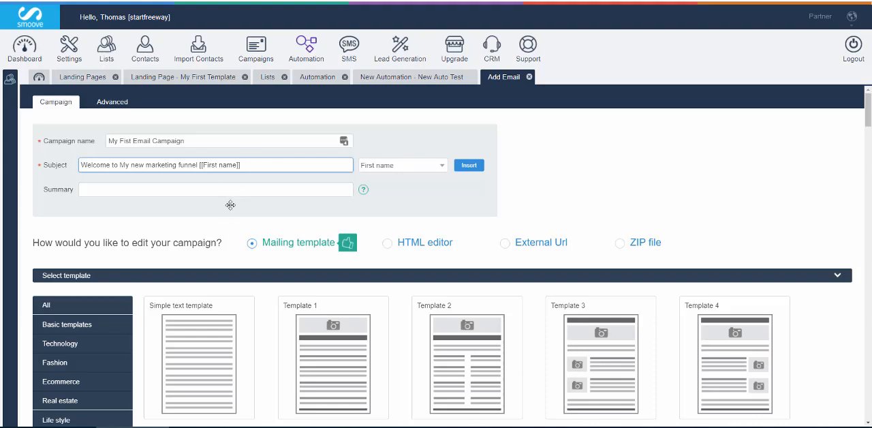
Choose Template 1 as the mailing template for the email campaign
scroll(232, 208, "down", 3)
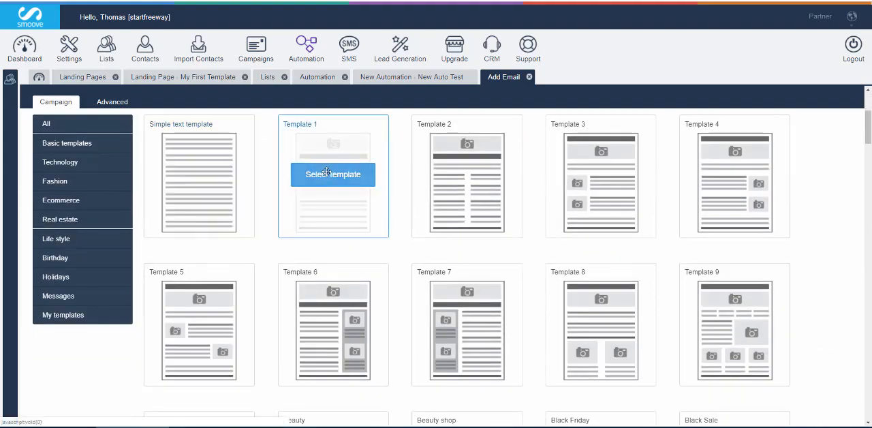
left_click(327, 173)
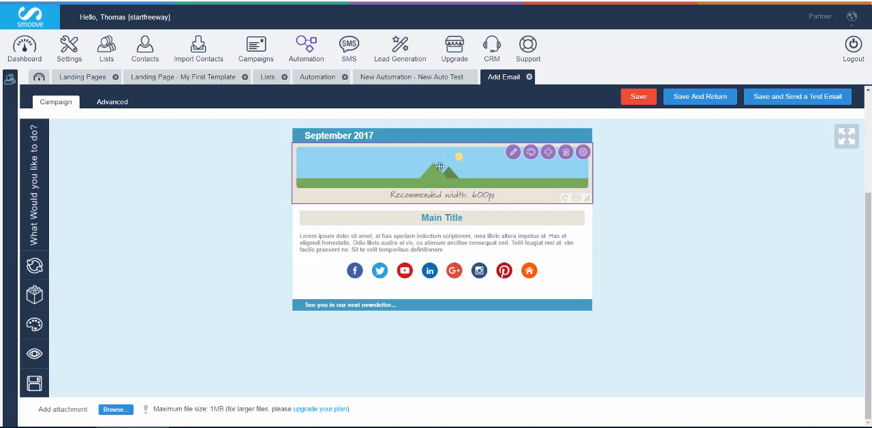
Replace the placeholder header image with the uploaded laptop photo "images" and shrink it to about 70% of the email width
double_click(440, 166)
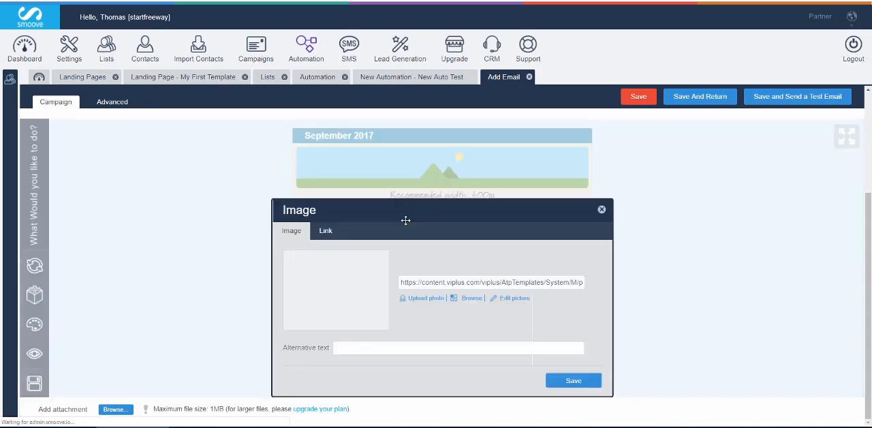
left_click(422, 299)
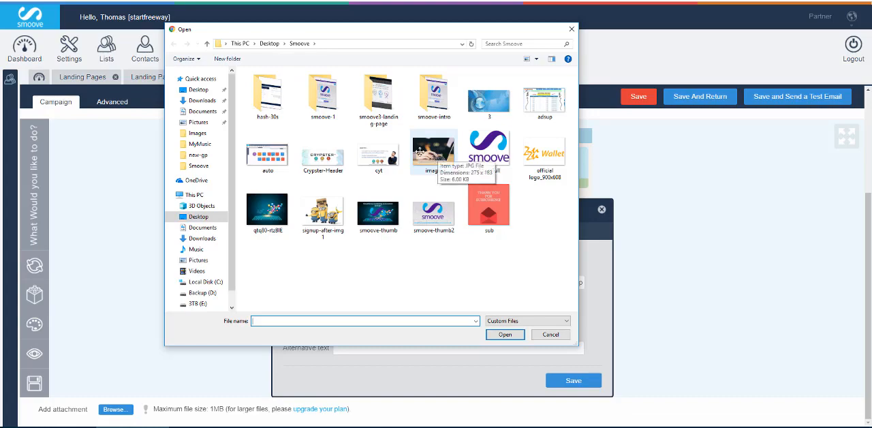
double_click(427, 154)
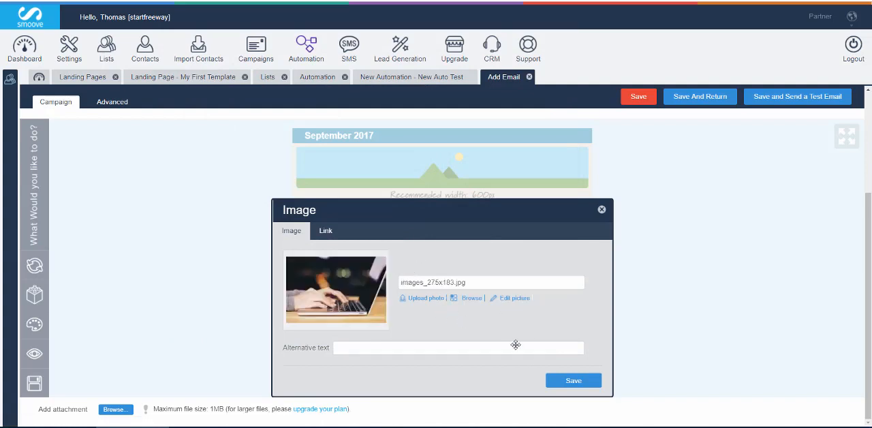
left_click(326, 230)
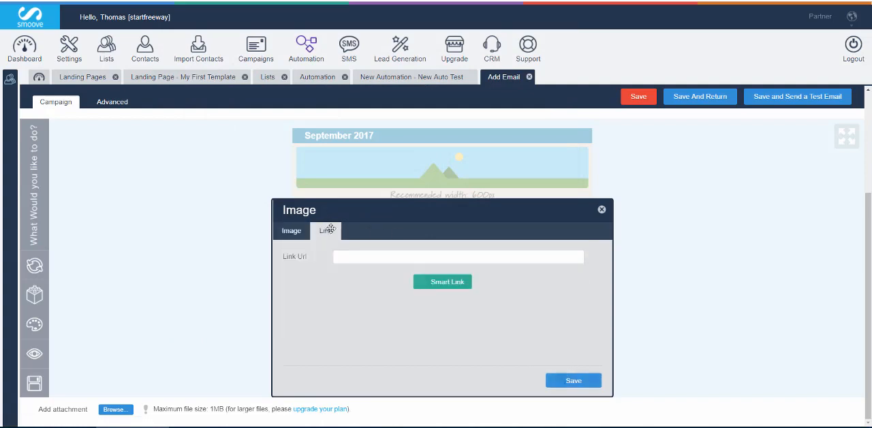
left_click(303, 231)
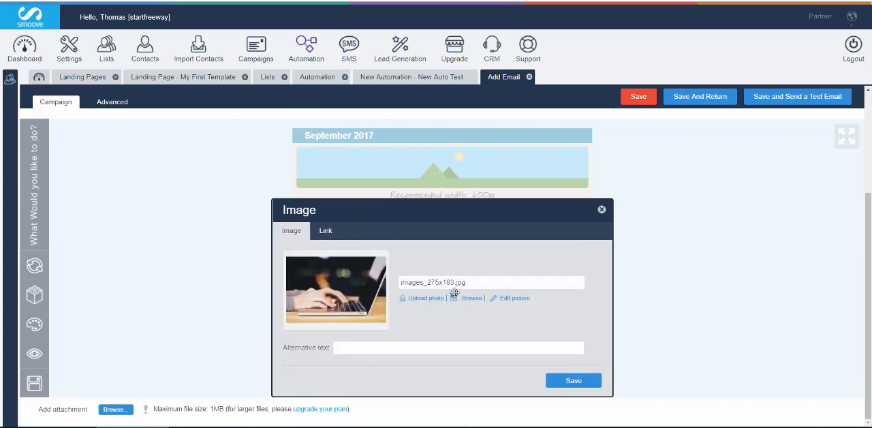
left_click(569, 379)
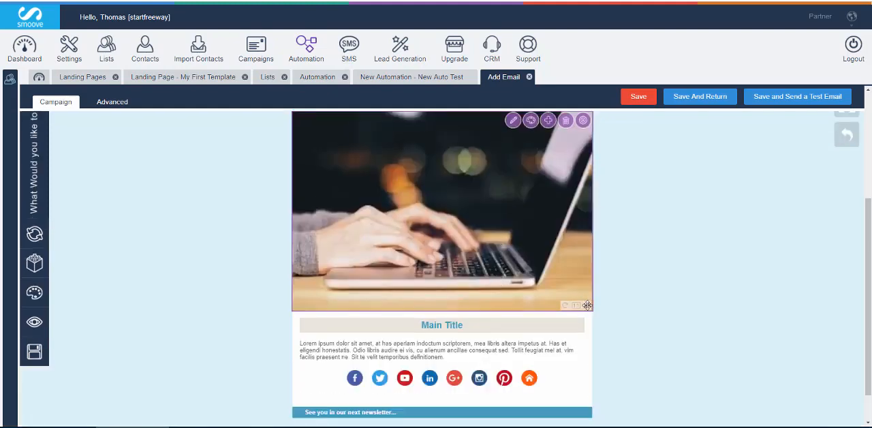
left_click_drag(588, 305, 538, 247)
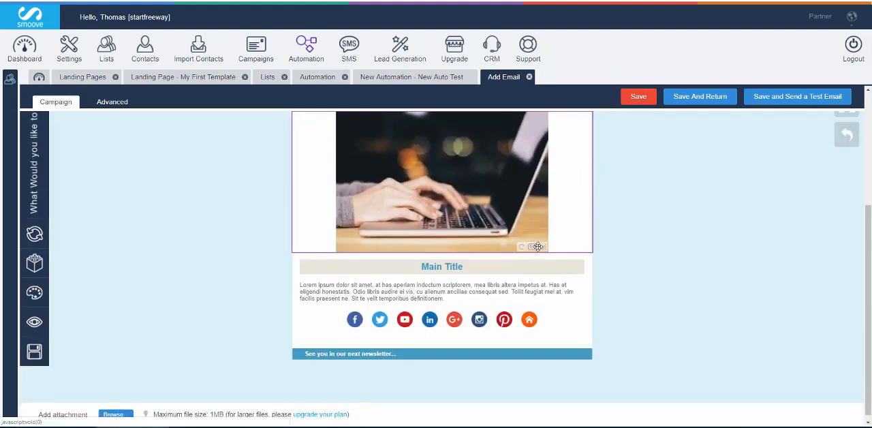
Change the email's main title to "Welcome" and delete the Lorem ipsum text block beneath it
double_click(471, 265)
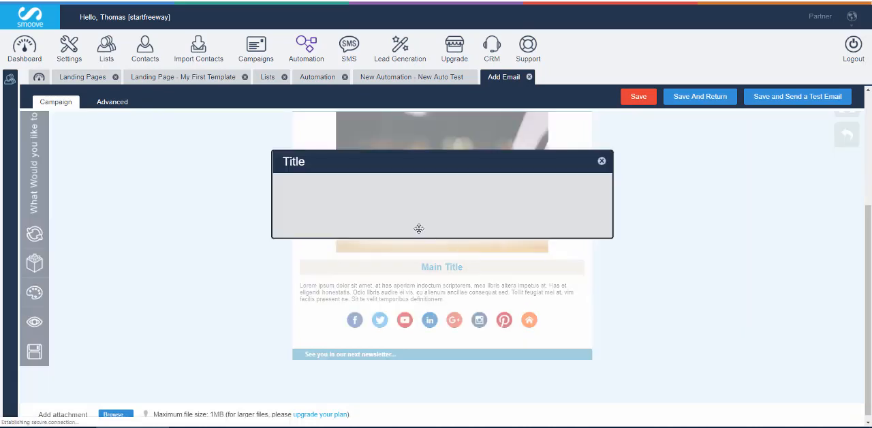
left_click_drag(386, 192, 309, 189)
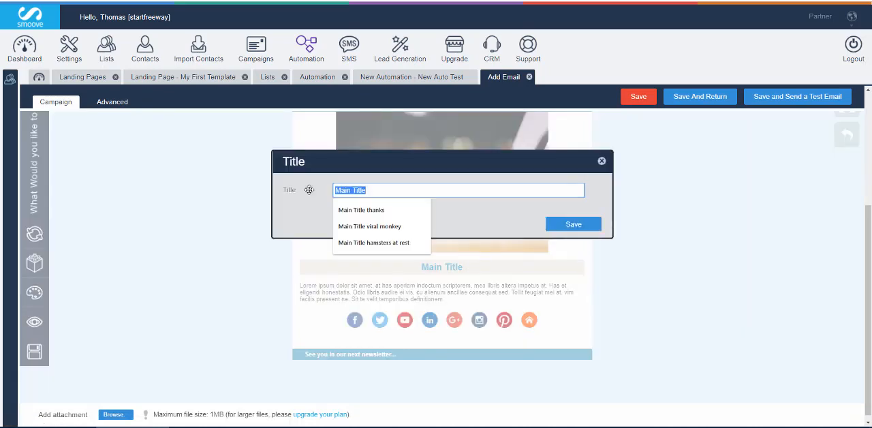
type("Welcome")
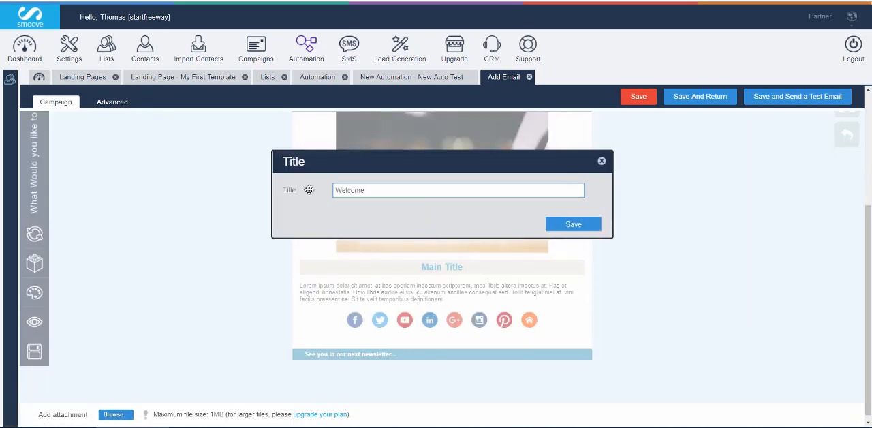
left_click(566, 224)
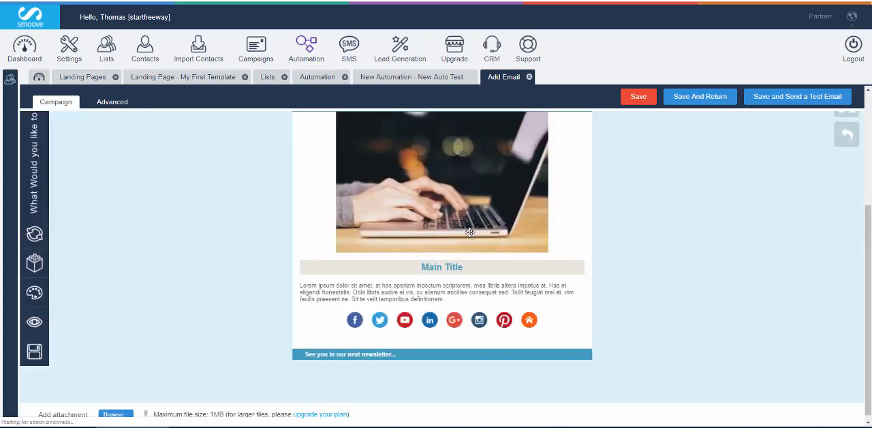
mouse_move(465, 288)
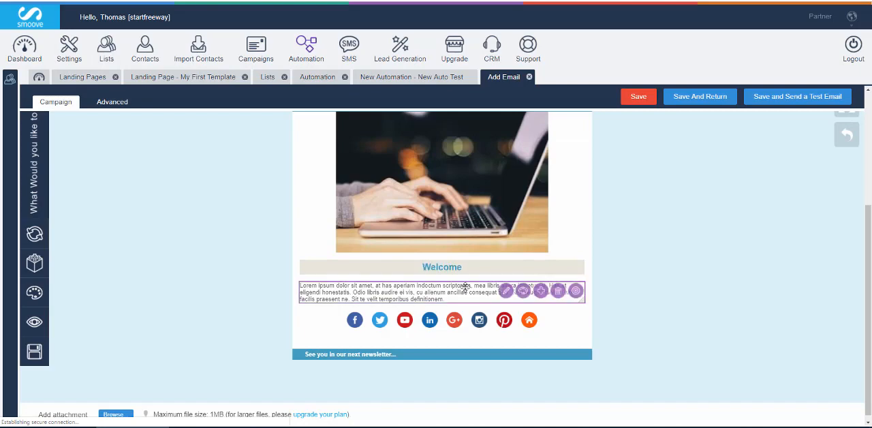
left_click(559, 290)
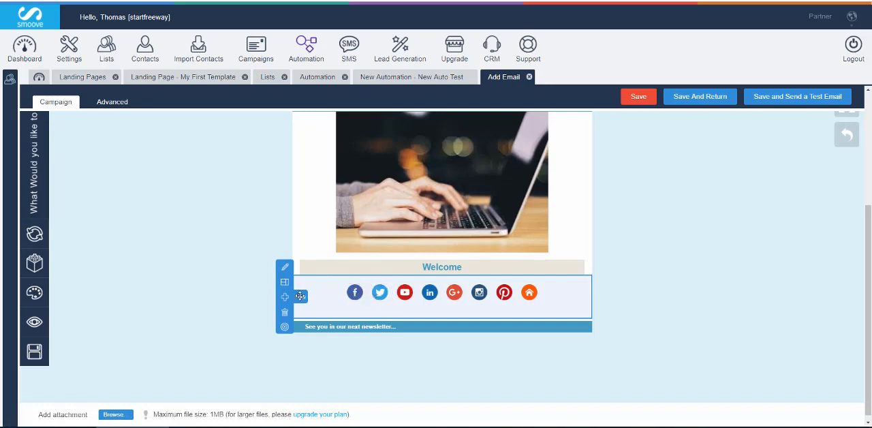
Clear the Website, Pinterest and Instagram links in the email's social block settings
left_click(283, 266)
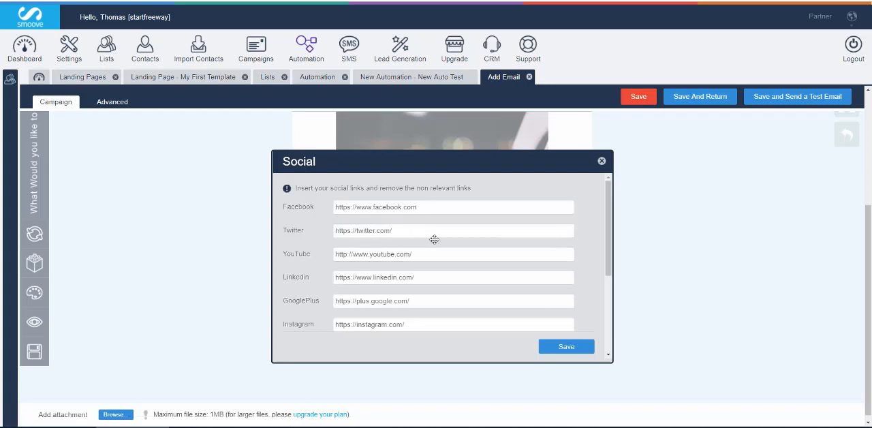
left_click_drag(608, 245, 592, 300)
left_click_drag(406, 266, 307, 261)
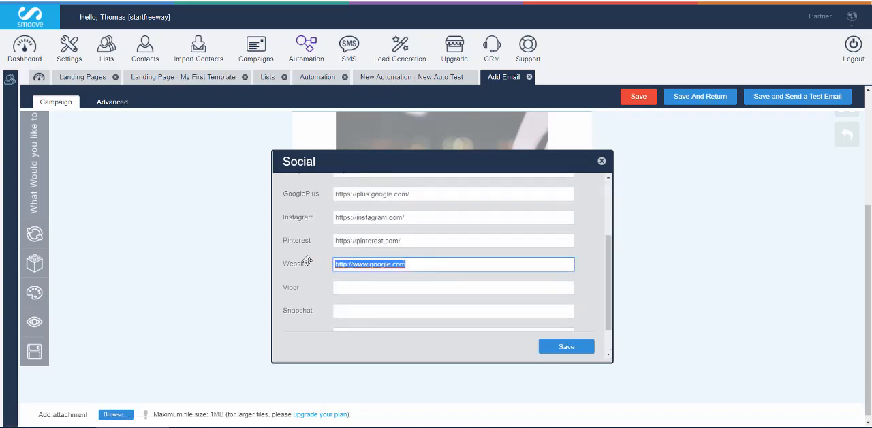
key("BackSpace")
left_click_drag(420, 237, 327, 240)
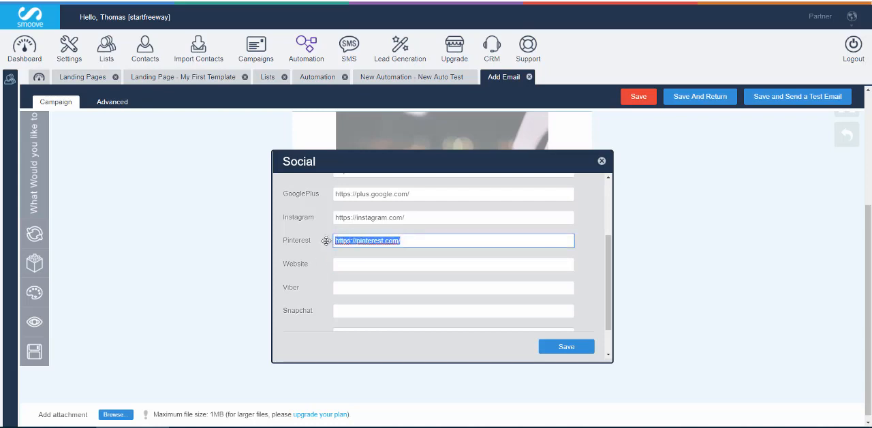
key("BackSpace")
left_click_drag(419, 218, 331, 214)
key("BackSpace")
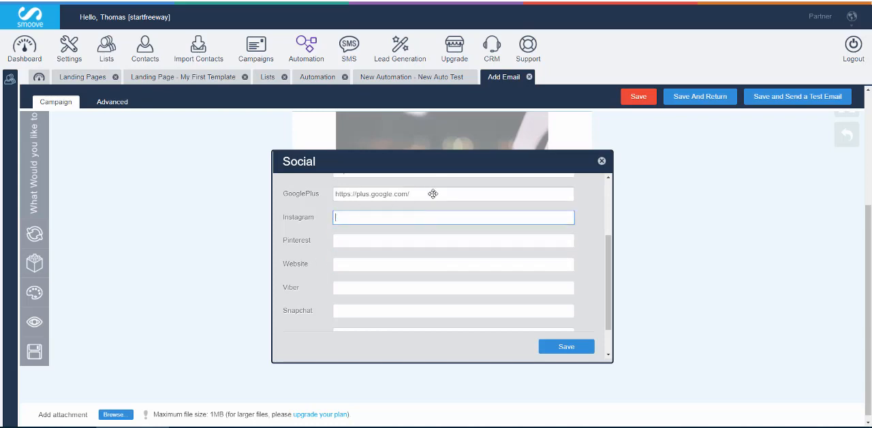
Clear the GooglePlus and Linkedin links, keep Facebook, Twitter and YouTube, and save the social block
left_click_drag(432, 193, 323, 192)
scroll(340, 194, "up", 1)
key("BackSpace")
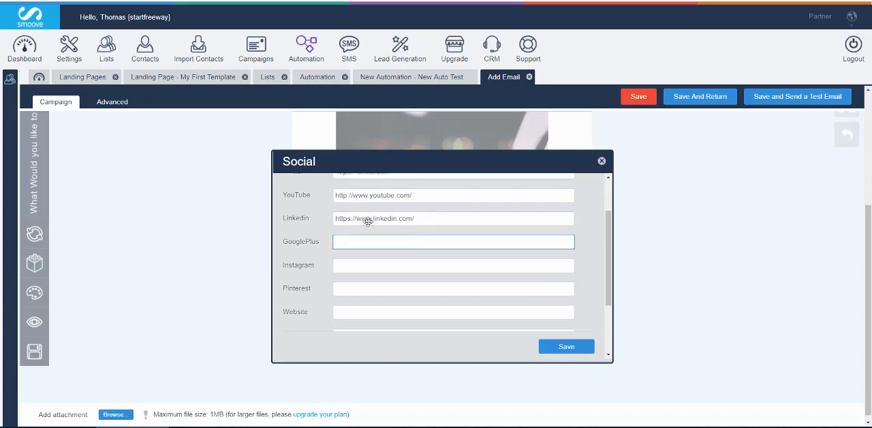
scroll(409, 248, "up", 1)
left_click_drag(427, 260, 318, 262)
key("BackSpace")
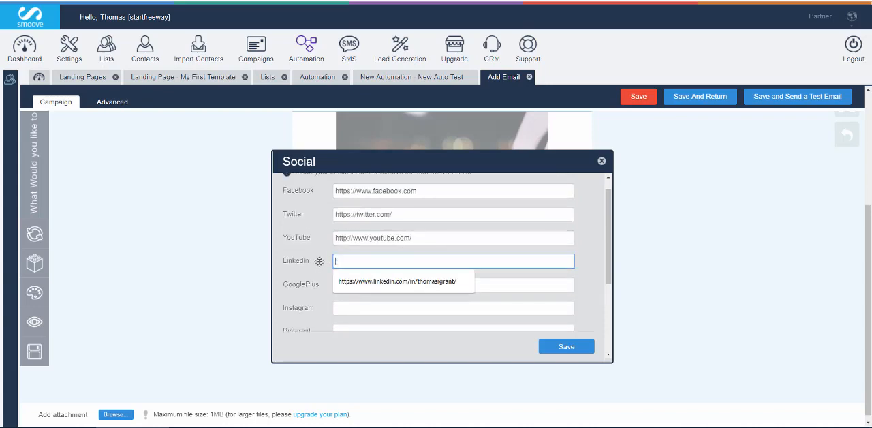
scroll(412, 233, "up", 1)
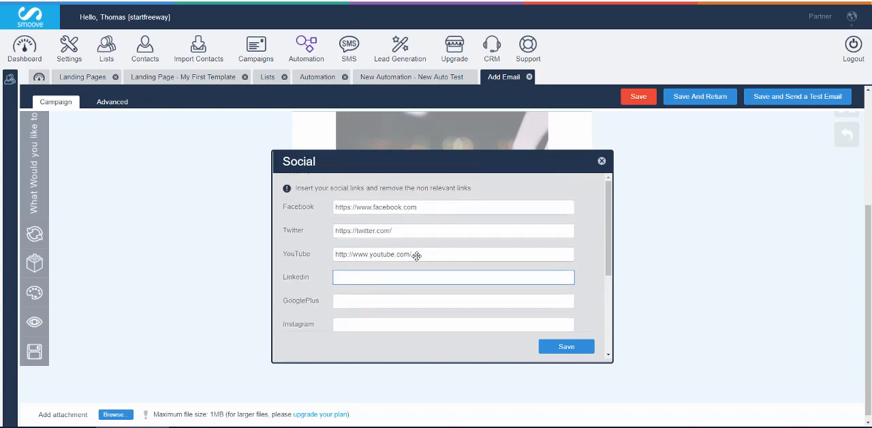
left_click_drag(416, 254, 319, 250)
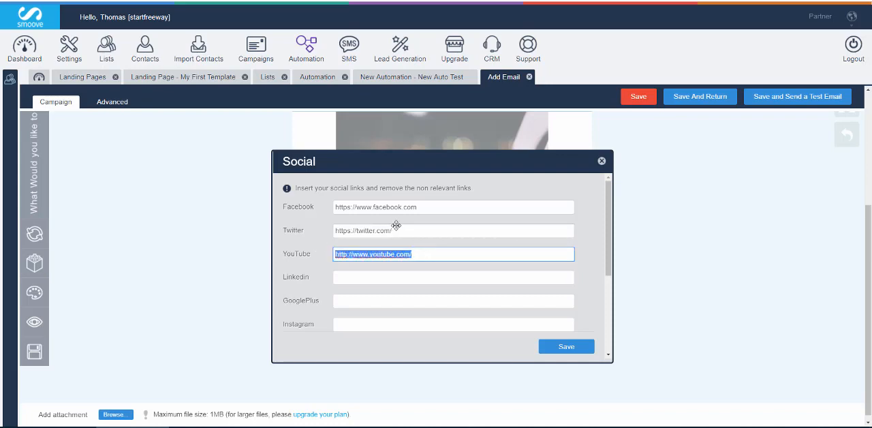
left_click_drag(395, 230, 333, 223)
left_click(467, 294)
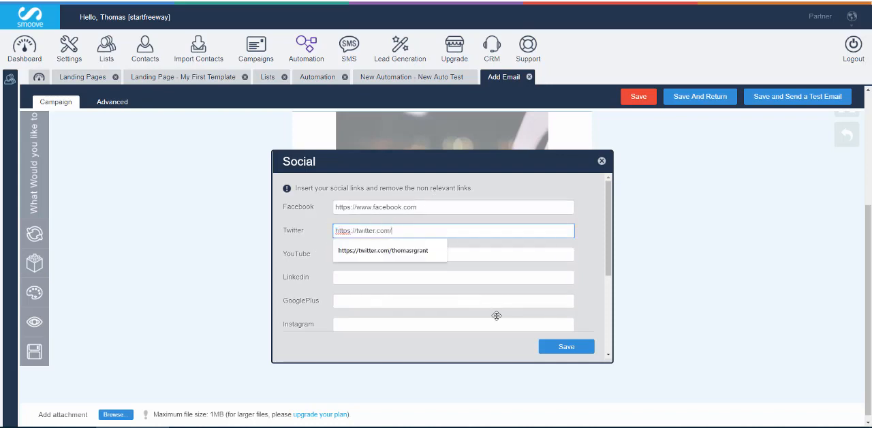
left_click(560, 344)
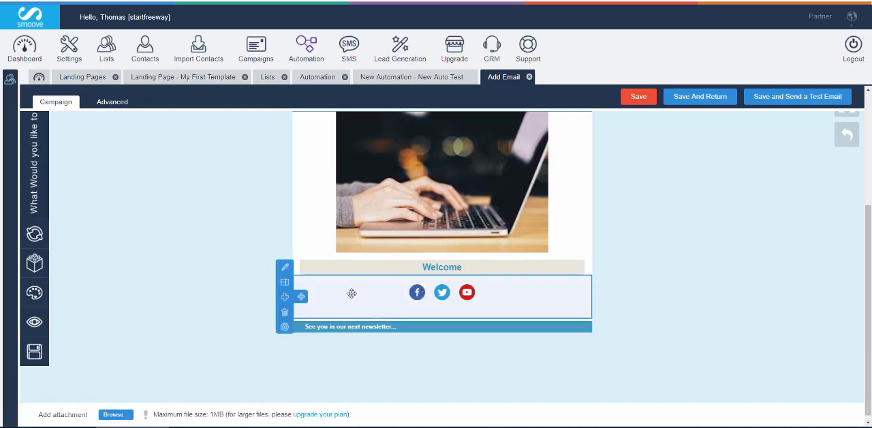
Delete the September 2017 bar from the email and save the finished email into the automation's Send email action
scroll(586, 231, "up", 3)
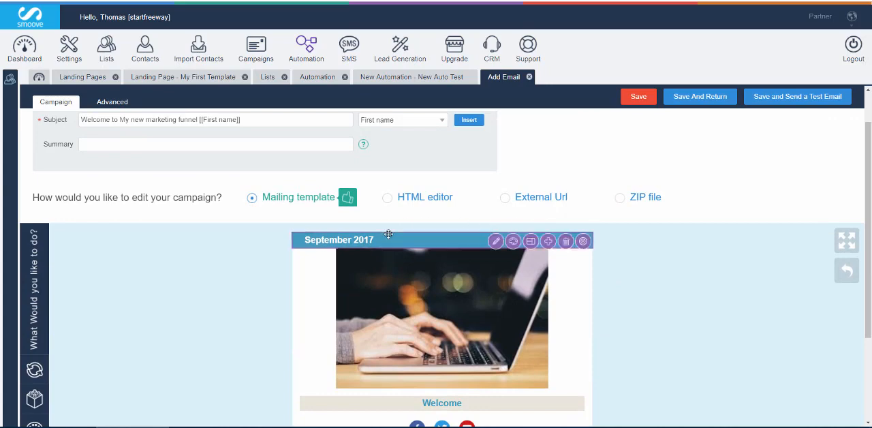
left_click(565, 241)
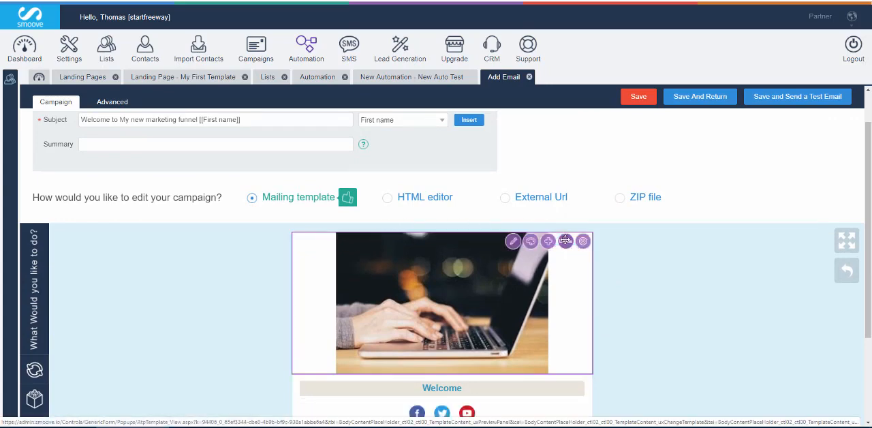
left_click(713, 96)
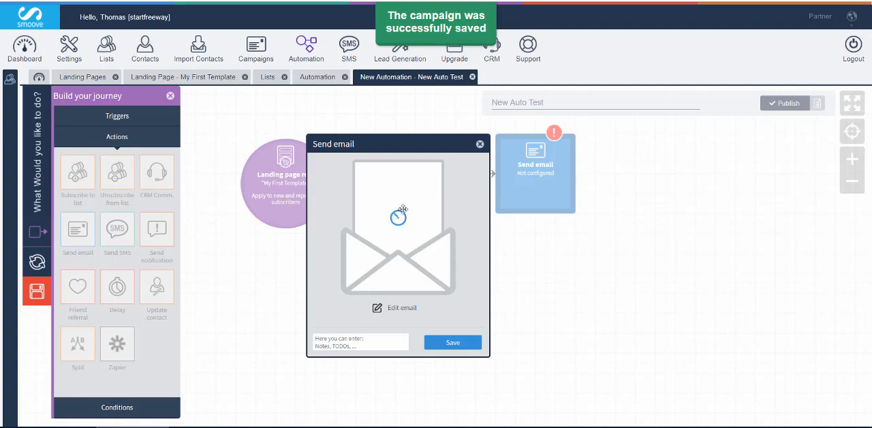
left_click(450, 341)
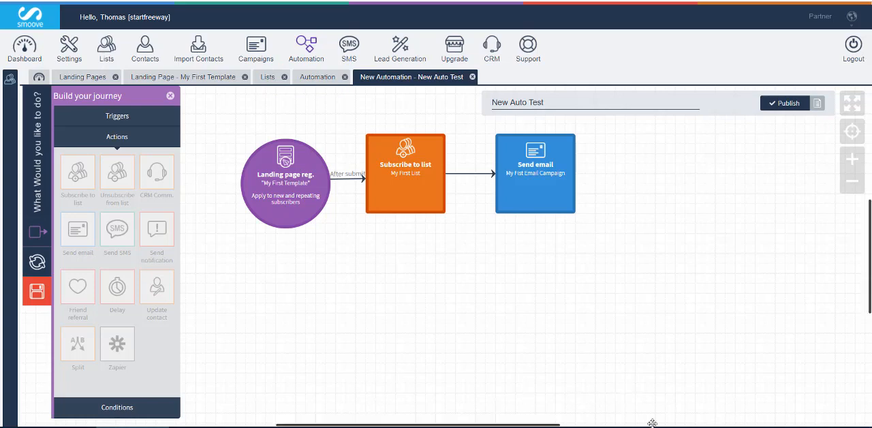
Switch to Snagit Editor and outline the first five blocks of the Crypster automation example, from the landing page trigger through the second email
right_click(693, 427)
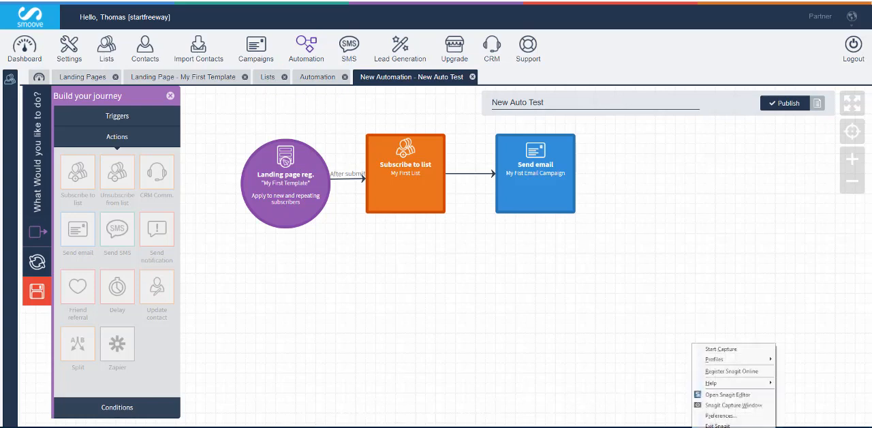
left_click(729, 396)
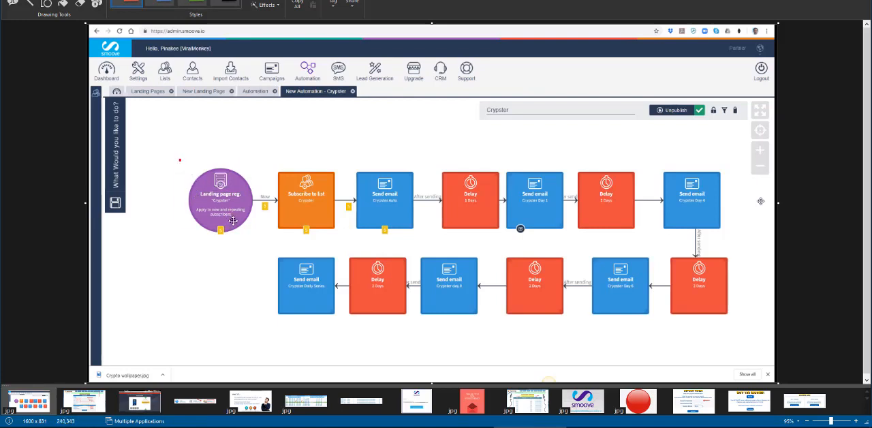
left_click_drag(233, 220, 255, 240)
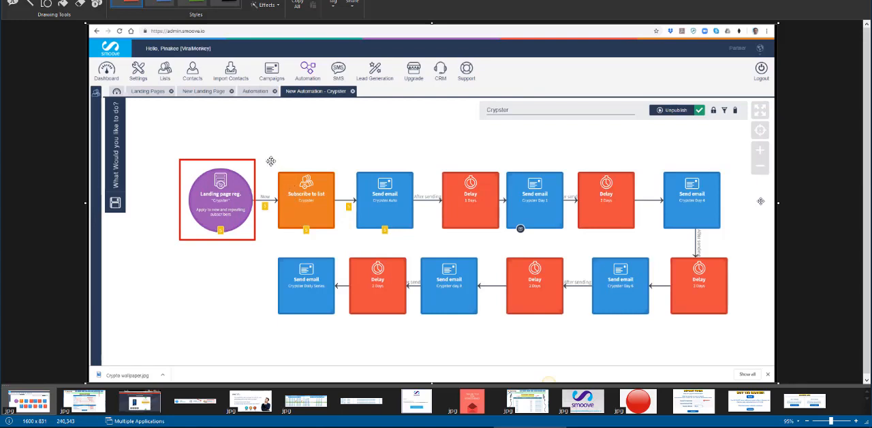
left_click_drag(316, 222, 339, 239)
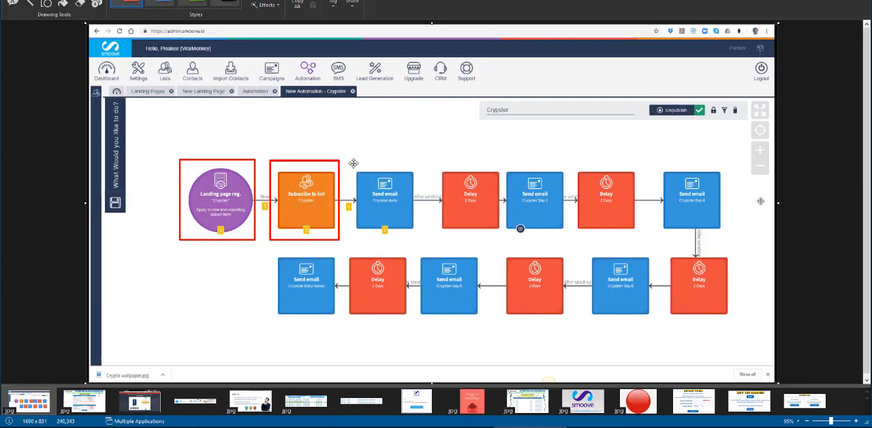
left_click_drag(352, 164, 416, 240)
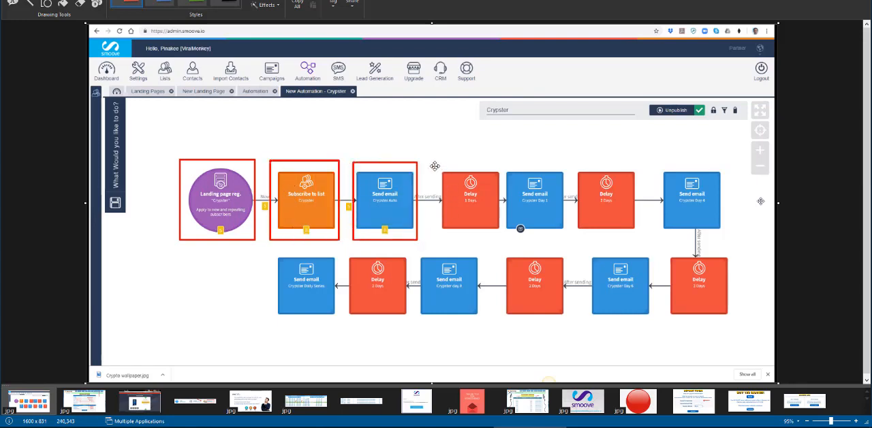
left_click_drag(435, 165, 506, 235)
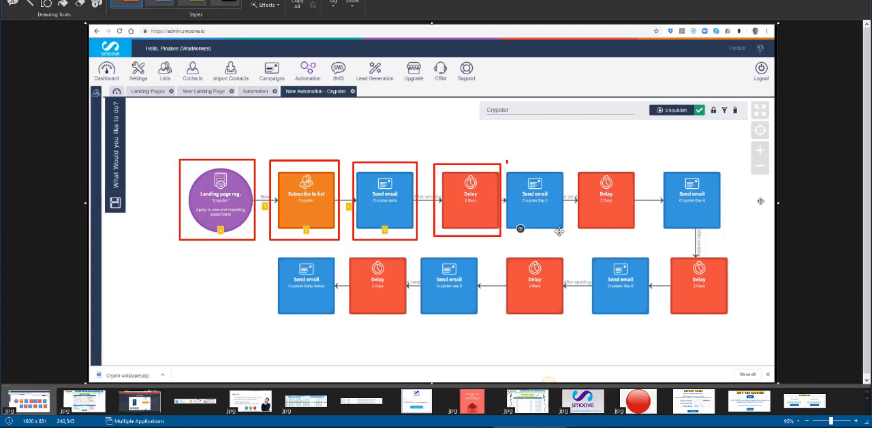
left_click_drag(558, 231, 566, 235)
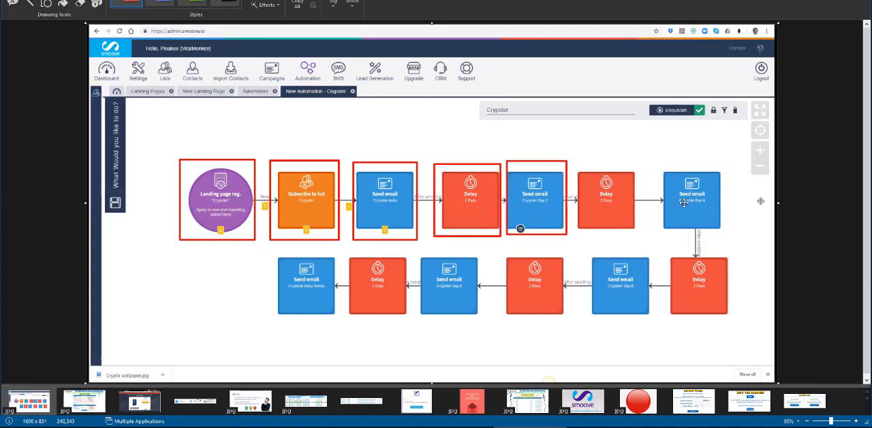
left_click(249, 286)
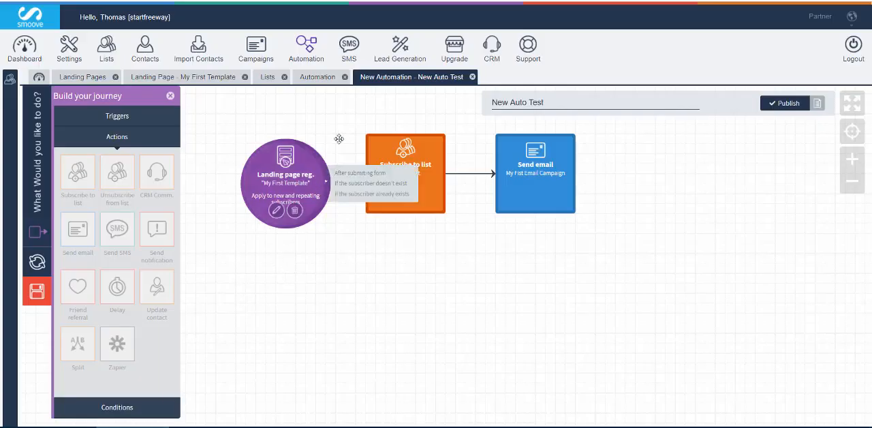
Publish the New Auto Test automation and confirm the publication
left_click(790, 103)
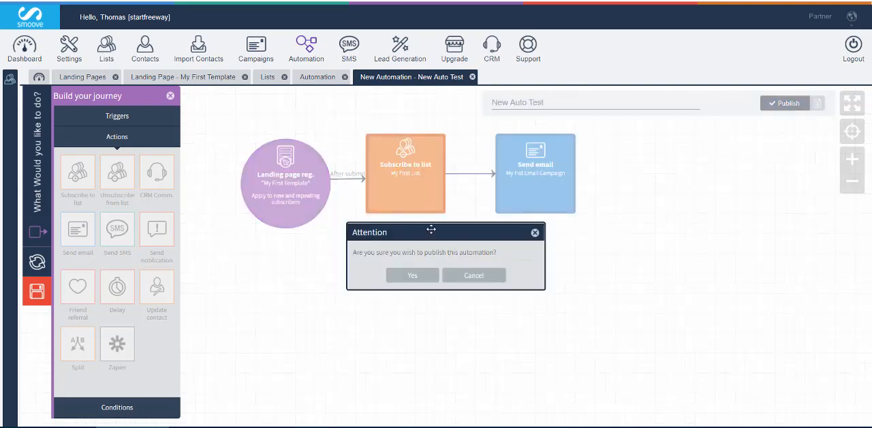
left_click(411, 276)
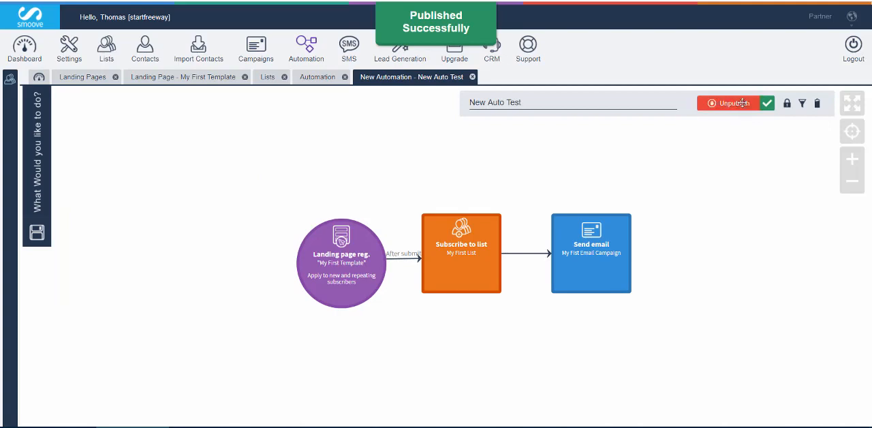
left_click(787, 104)
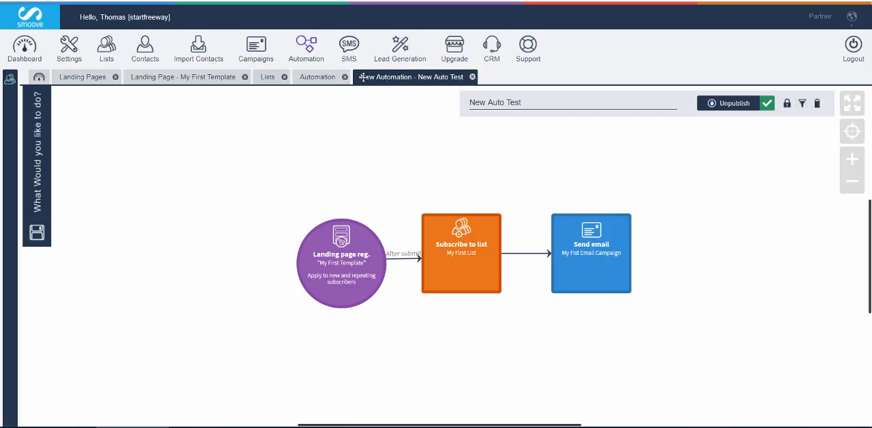
Close the open Automation, Lists, New Auto Test, My First Template and Landing Pages work areas
left_click(314, 77)
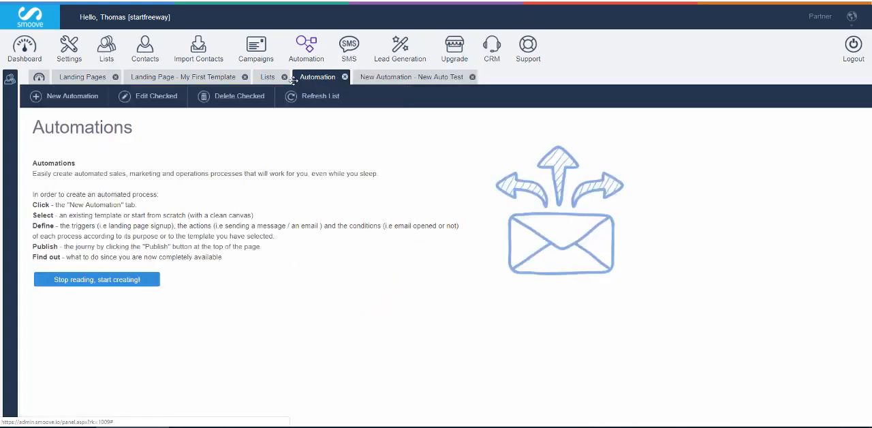
left_click(343, 77)
left_click(266, 77)
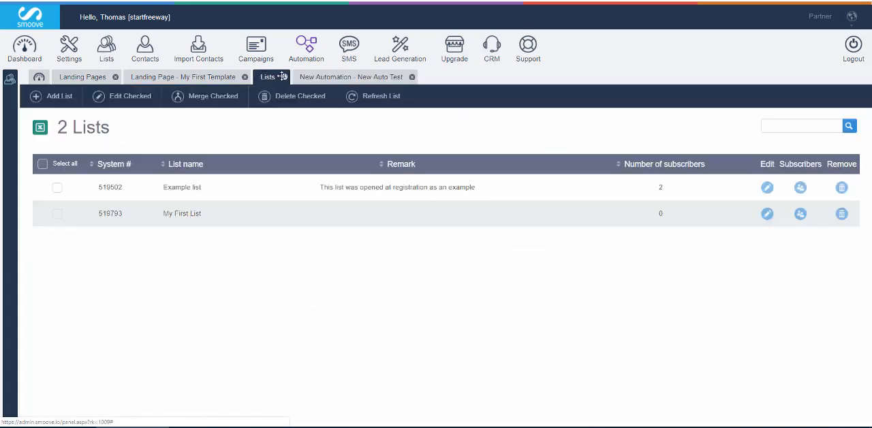
left_click(282, 77)
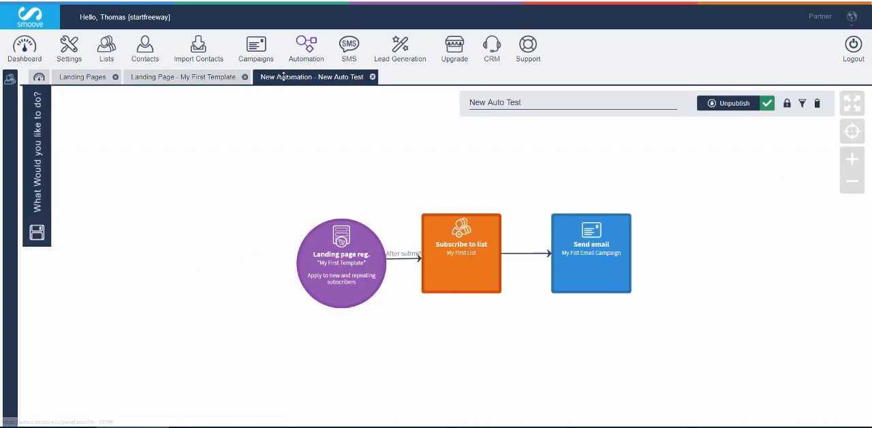
left_click(372, 77)
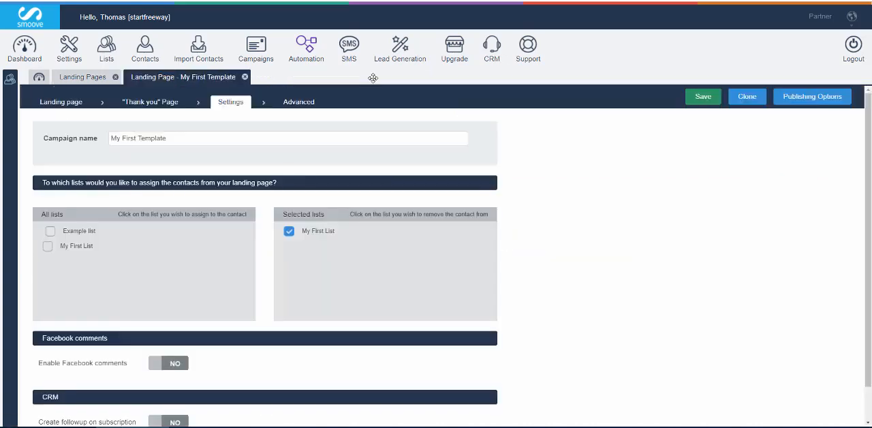
left_click(246, 77)
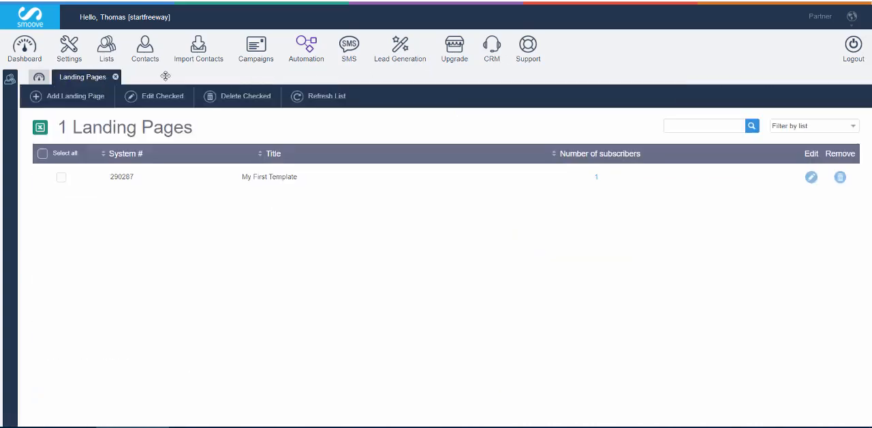
left_click(116, 76)
Check the status of New Auto Test in the Automations list and open that automation
mouse_move(299, 51)
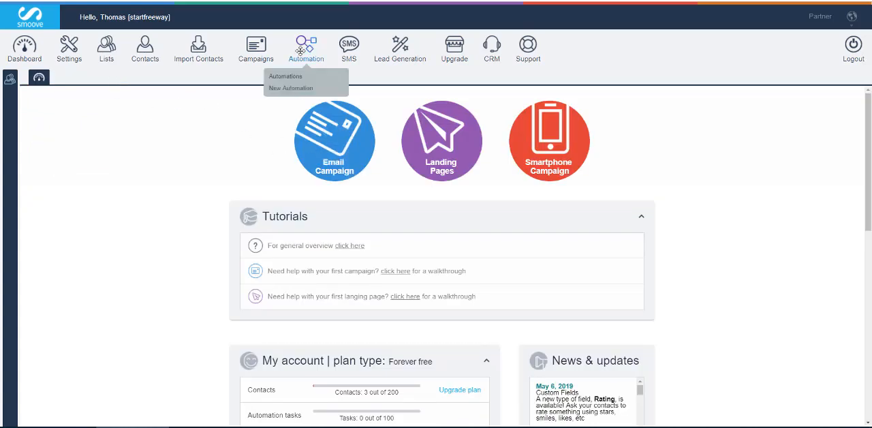
left_click(283, 76)
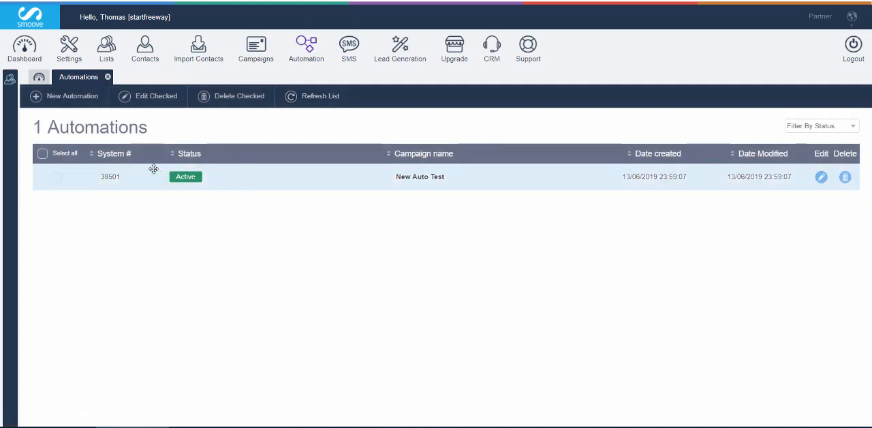
left_click_drag(163, 170, 209, 185)
key("Escape")
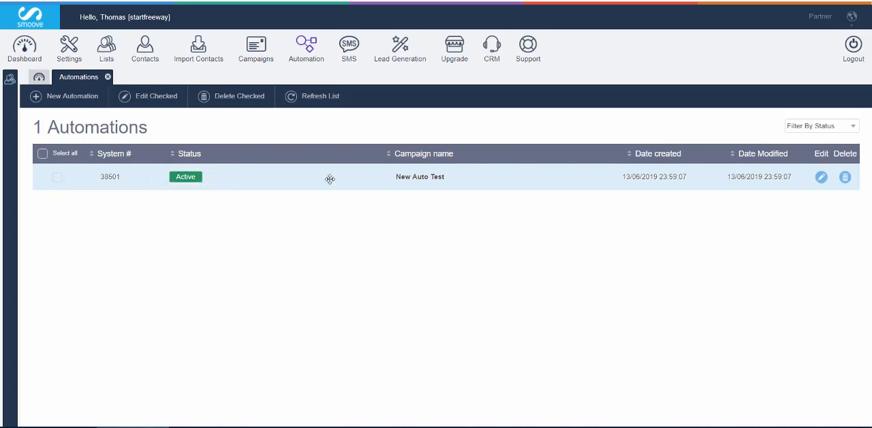
left_click(415, 175)
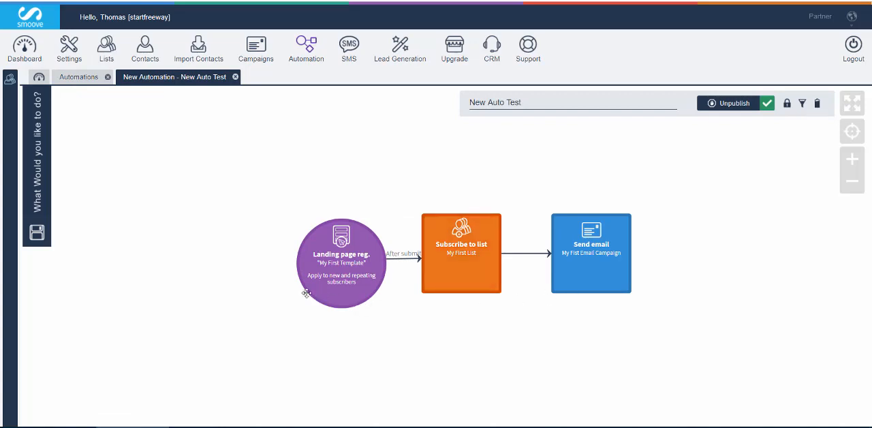
Outline the lower edges of the Landing page reg., Subscribe to list and Send email blocks, where contact counters belong
left_click_drag(306, 293, 364, 321)
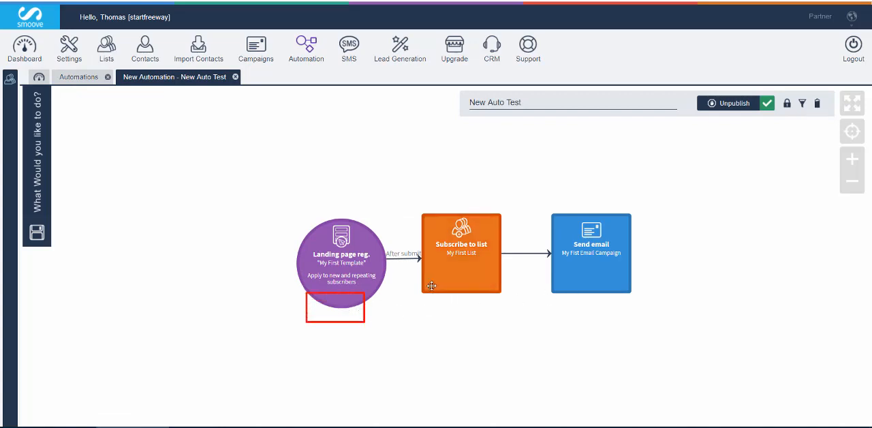
left_click_drag(481, 303, 486, 305)
left_click_drag(578, 284, 603, 303)
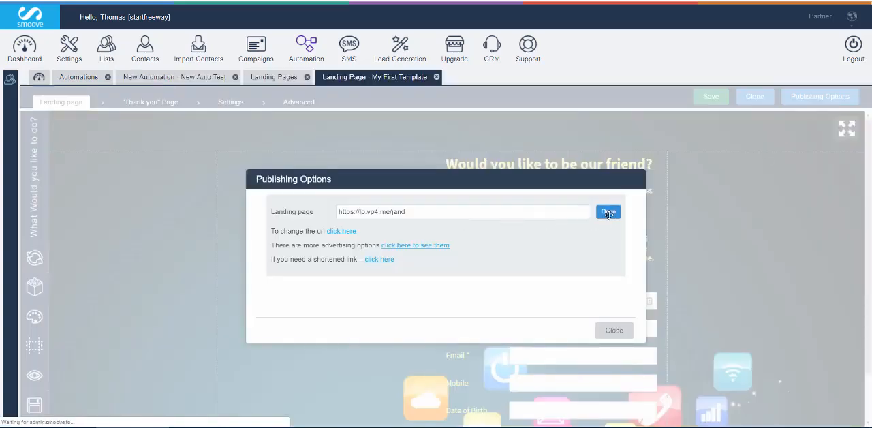
Switch to the published landing page, fill in the registrant's e-mail, first name and last name, and submit the sign-up form
left_click(609, 213)
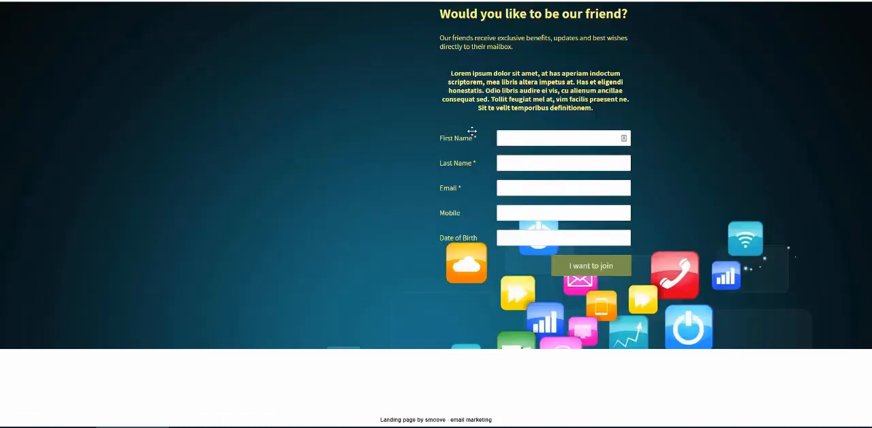
left_click(516, 210)
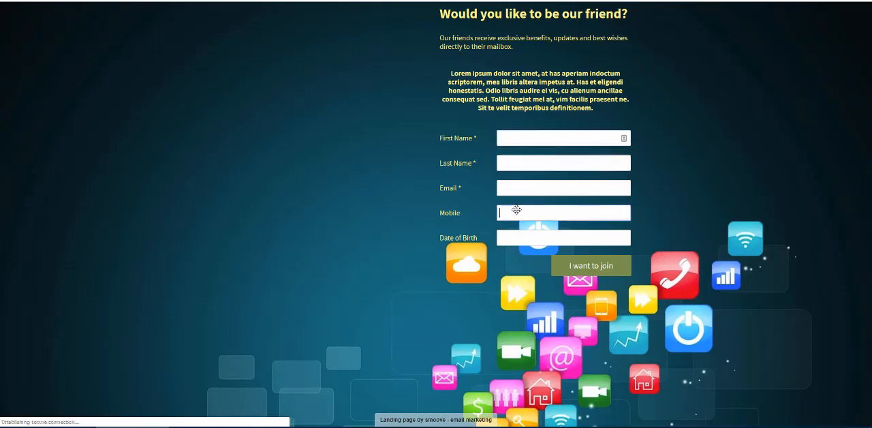
left_click(516, 187)
left_click(538, 208)
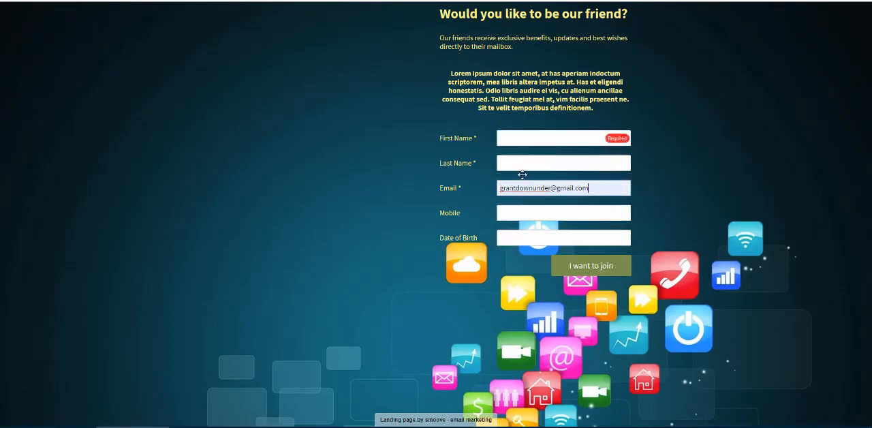
left_click(507, 138)
left_click(512, 160)
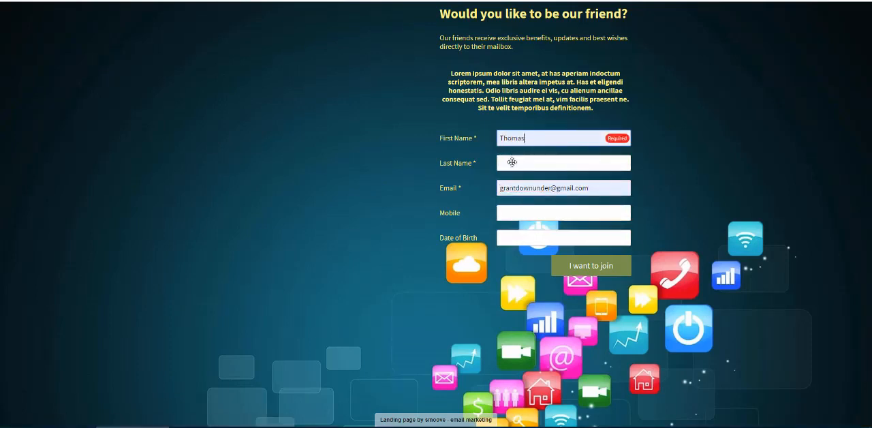
left_click(512, 168)
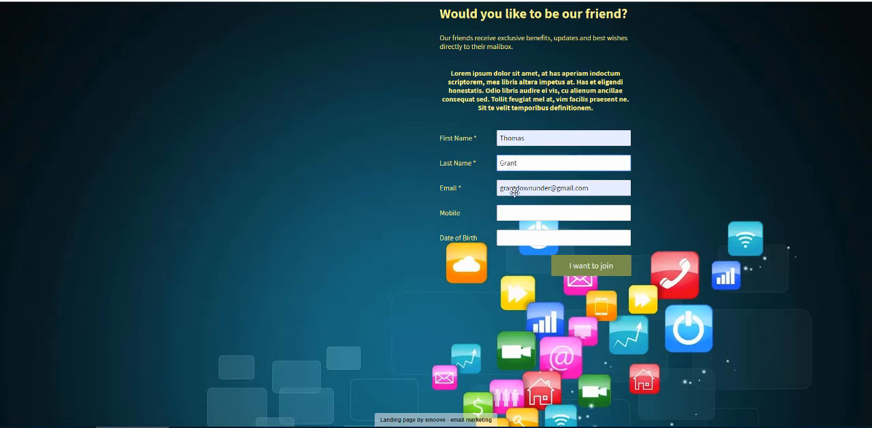
left_click(576, 262)
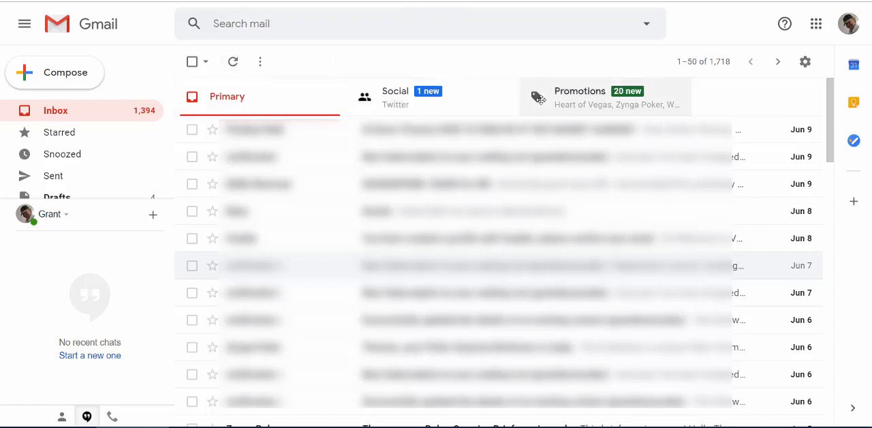
Look for the welcome email in Gmail's Promotions, Social and Primary categories
left_click(530, 96)
left_click(436, 94)
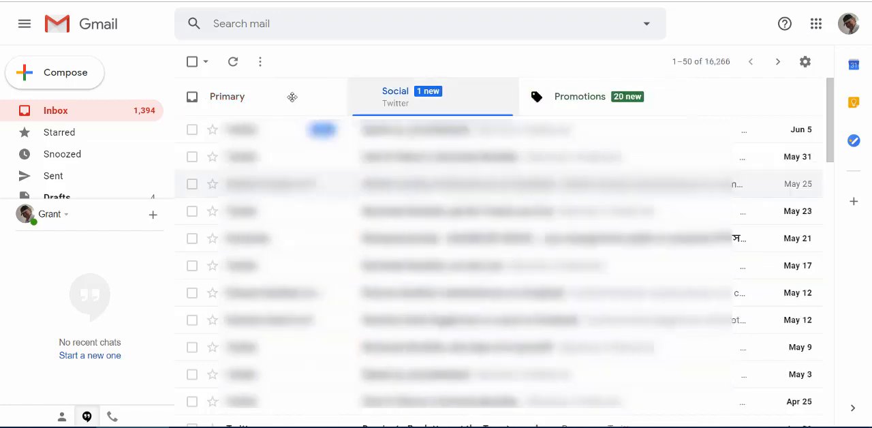
left_click(288, 98)
left_click(397, 95)
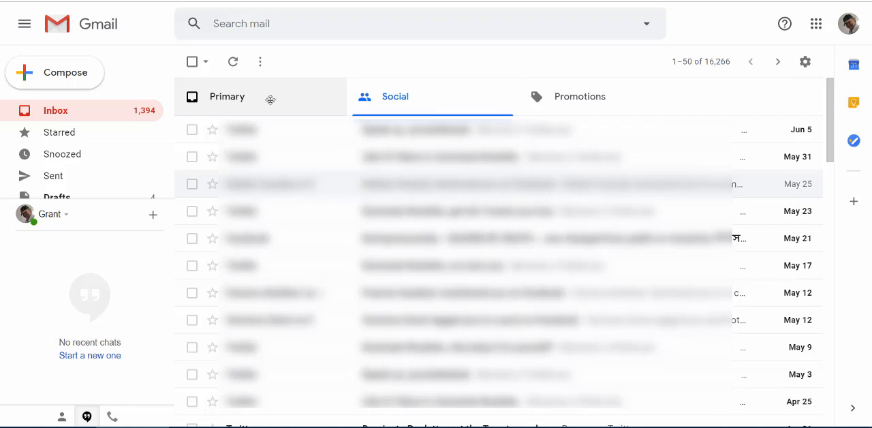
left_click(212, 101)
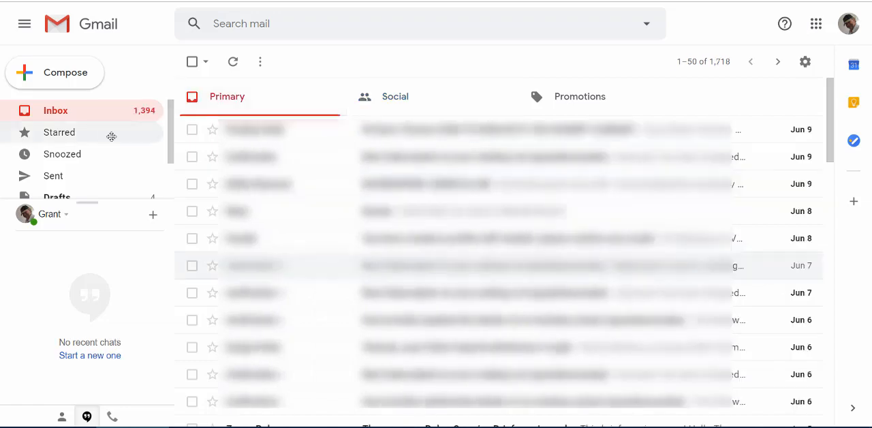
Open Gmail's Spam folder and view the newest message from Smoove Team
scroll(120, 158, "down", 2)
left_click(95, 187)
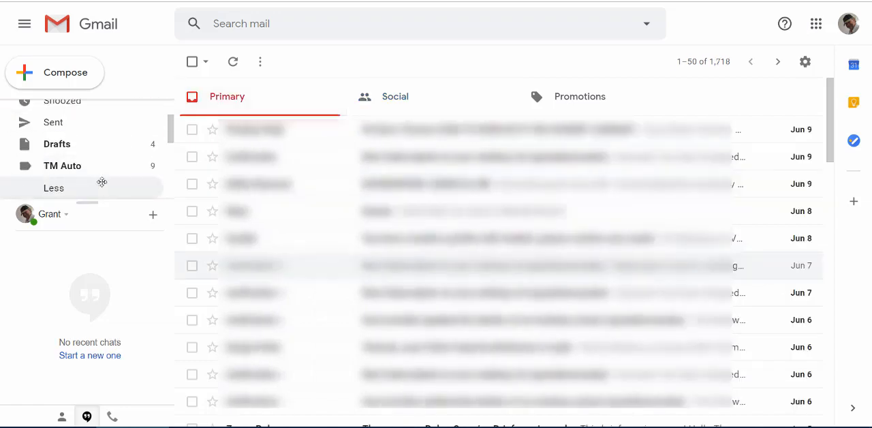
scroll(102, 181, "down", 3)
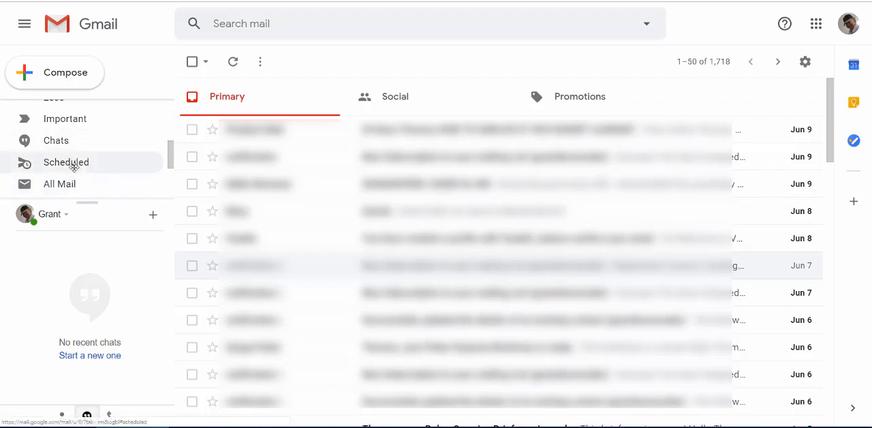
scroll(72, 161, "down", 3)
left_click(72, 114)
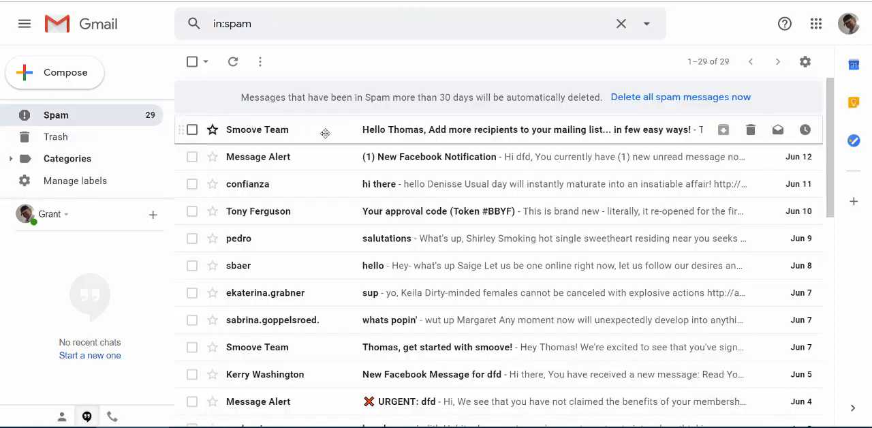
left_click(416, 130)
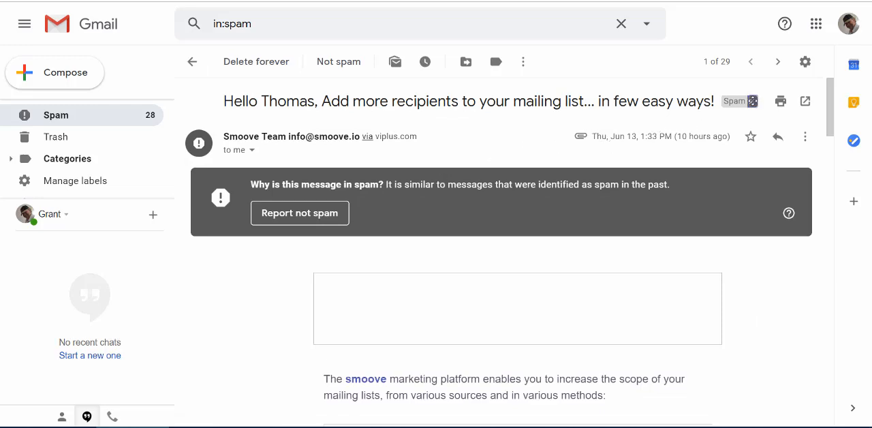
Remove the spam label from the opened Smoove Team message and return to the inbox
left_click(752, 100)
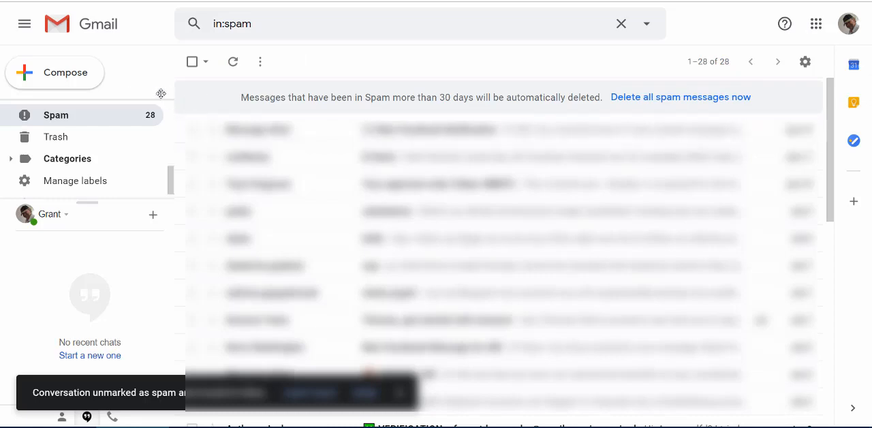
scroll(96, 124, "up", 3)
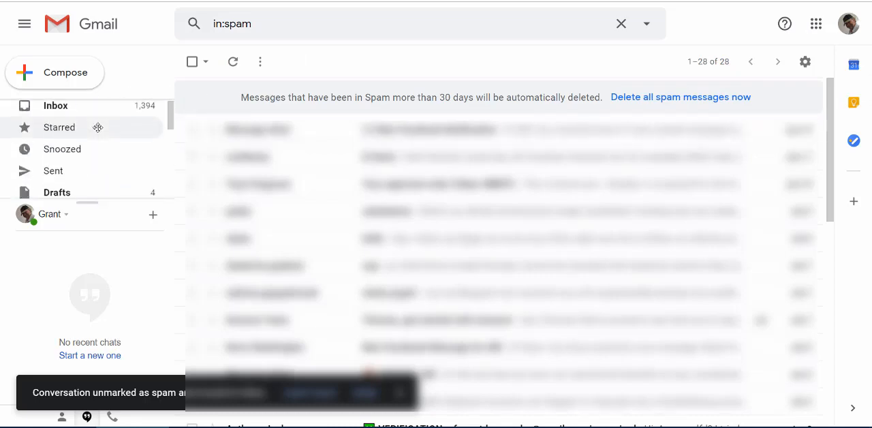
left_click(84, 107)
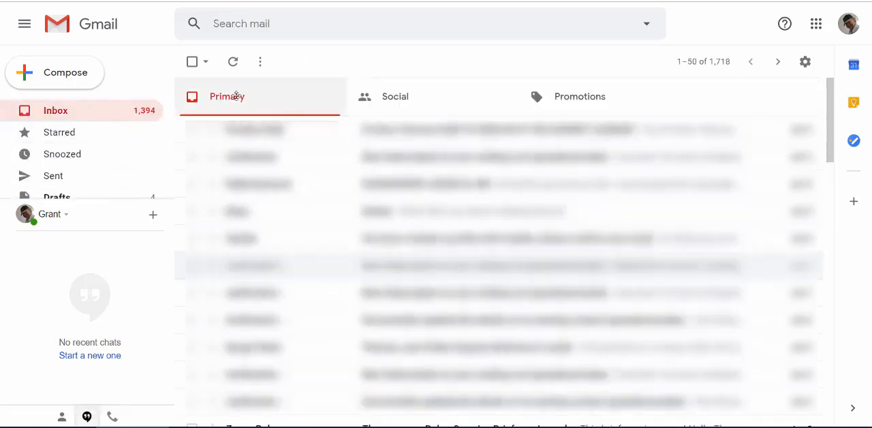
Check the inbox's Promotions, Social and Primary categories for the email triggered by the sign-up
left_click(549, 96)
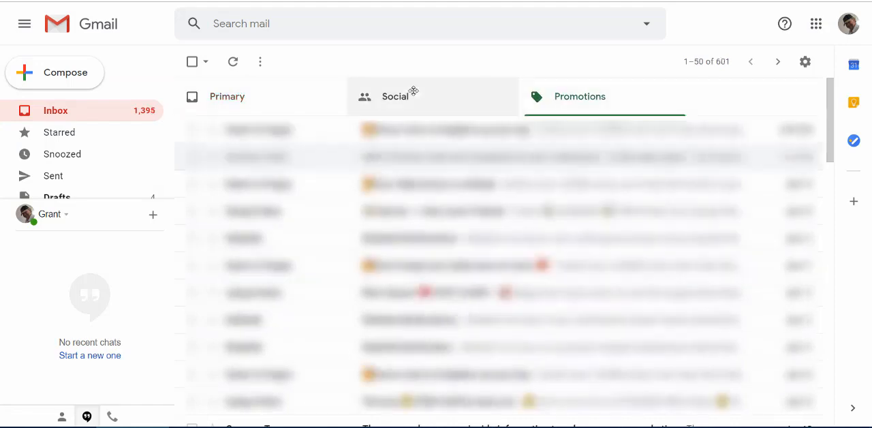
left_click(414, 90)
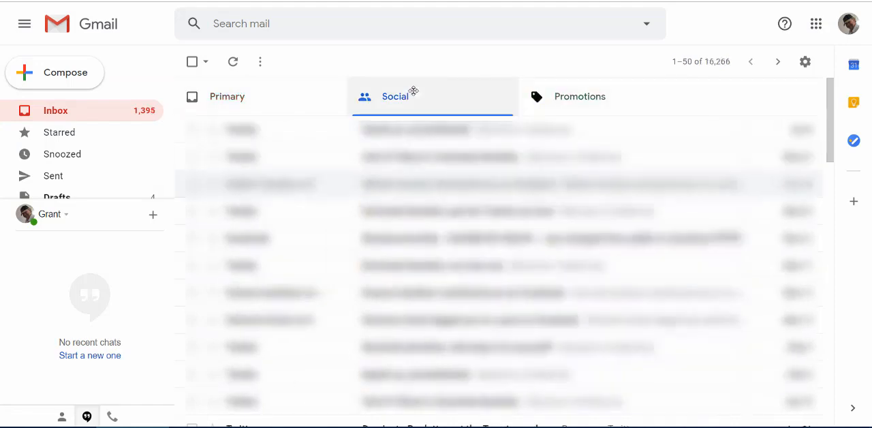
left_click(298, 97)
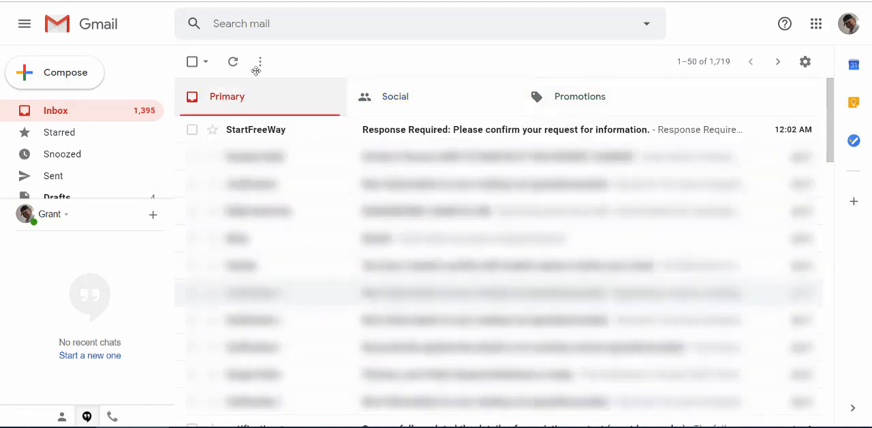
Open StartFreeWay's "Response Required" email and follow its confirmation link to approve the mailing list subscription
left_click(452, 128)
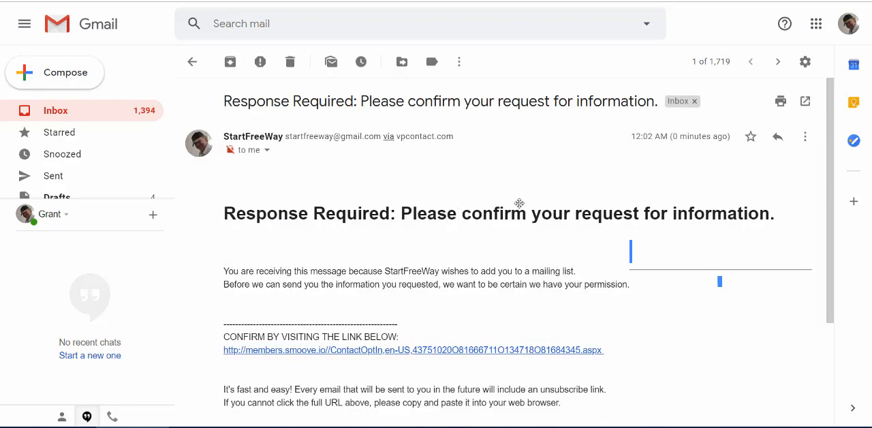
scroll(519, 204, "down", 1)
scroll(520, 204, "down", 1)
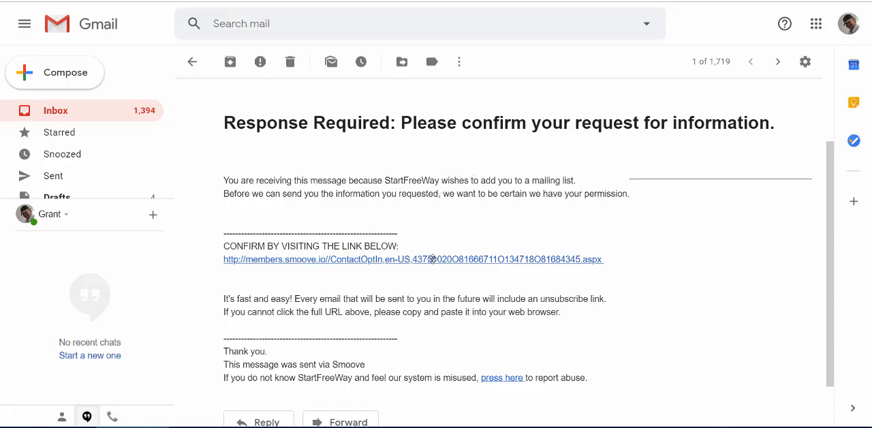
left_click(432, 259)
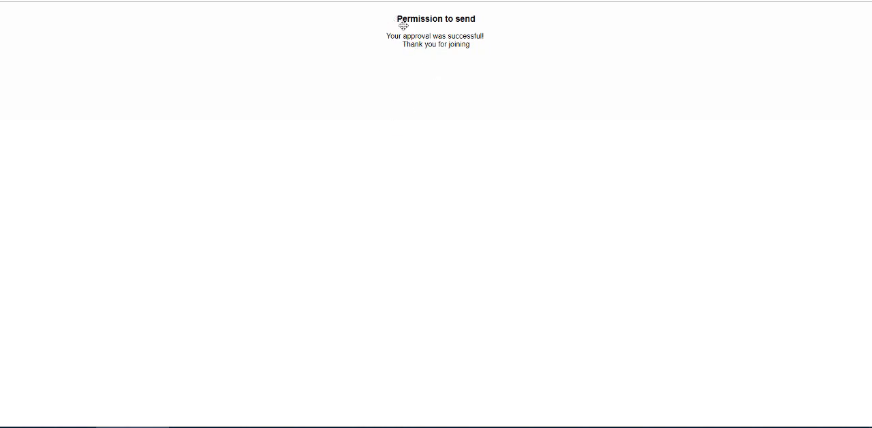
Close the "Permission to send" page, go back to the Gmail inbox and refresh the message list
left_click_drag(481, 55, 481, 43)
left_click(481, 43)
key("ctrl+w")
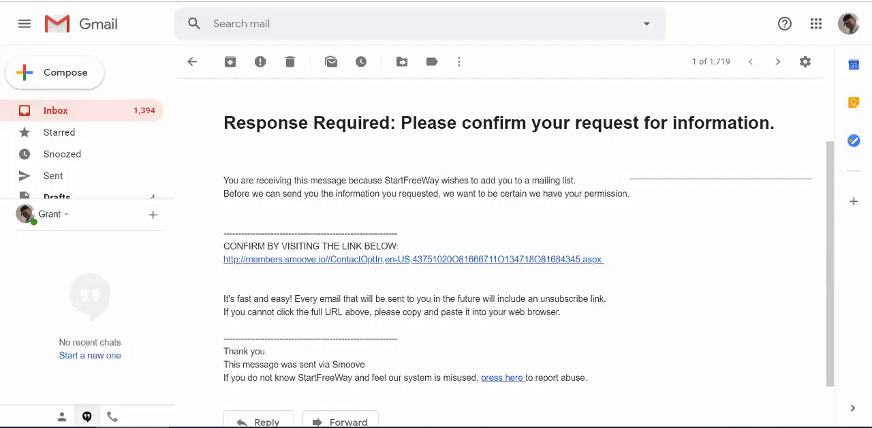
left_click(95, 110)
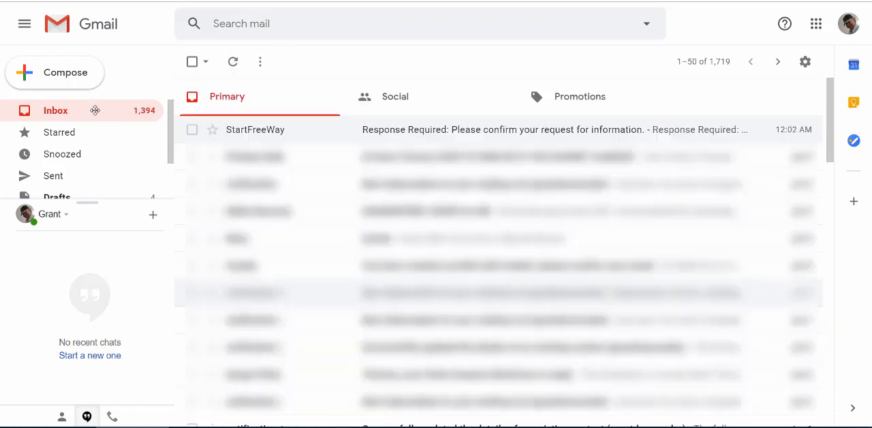
left_click(234, 62)
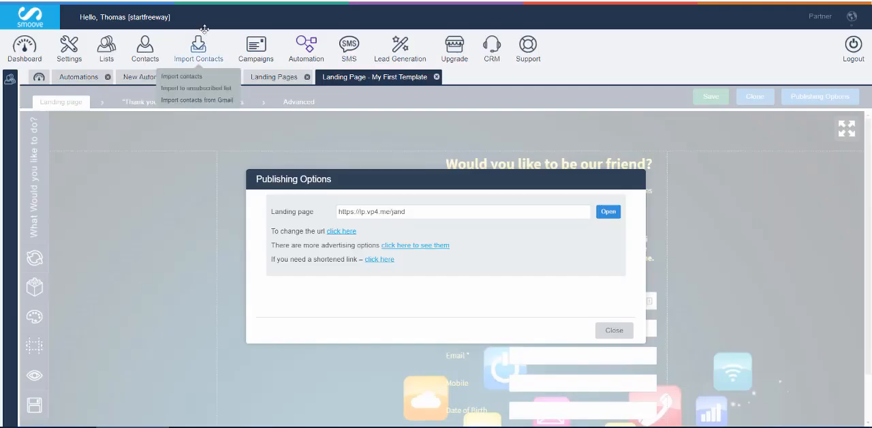
Back in Smoove, close the landing page's Publishing Options and view the New Auto Test automation
left_click(616, 329)
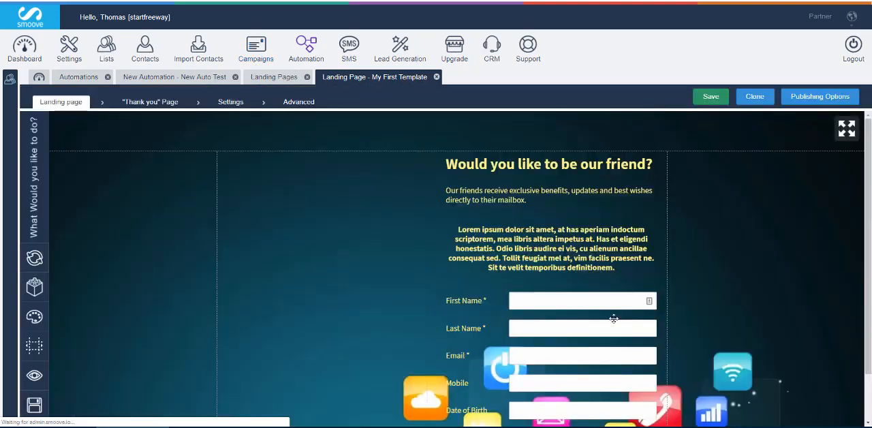
left_click(155, 77)
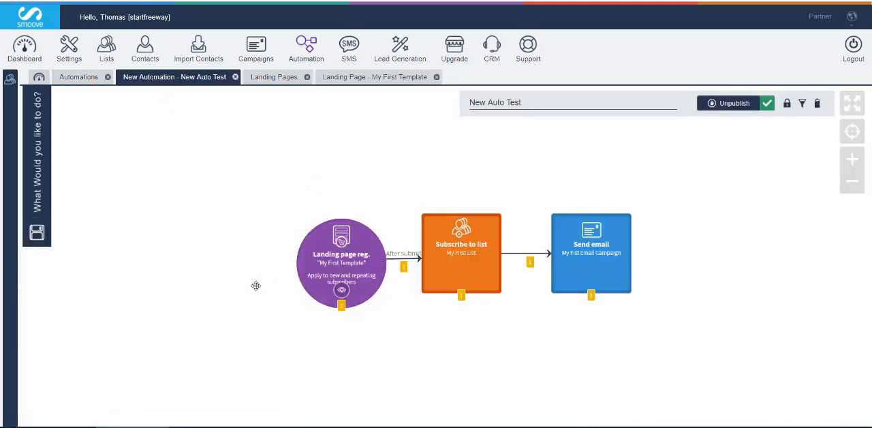